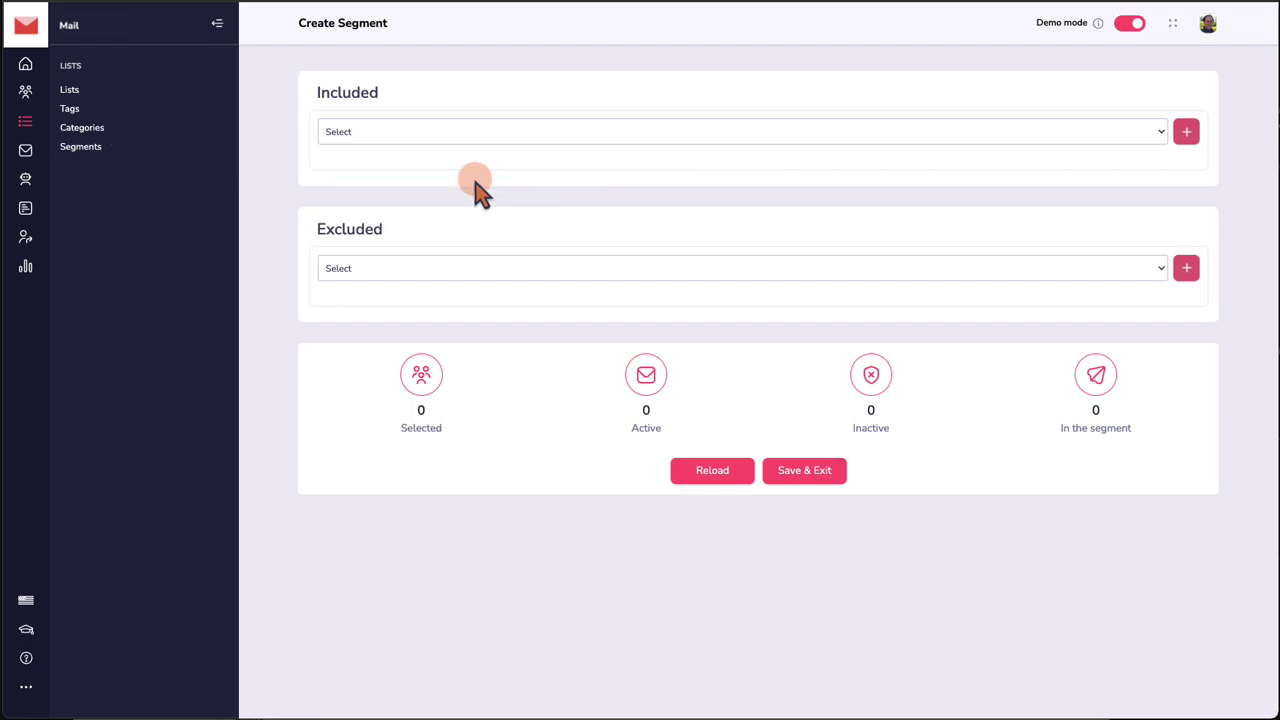
# - Include contacts that have the GM Mastermind 2024a tag from the YBG Products Purchased category, and reload the segment counts
pyautogui.click(437, 132)
pyautogui.click(380, 181)
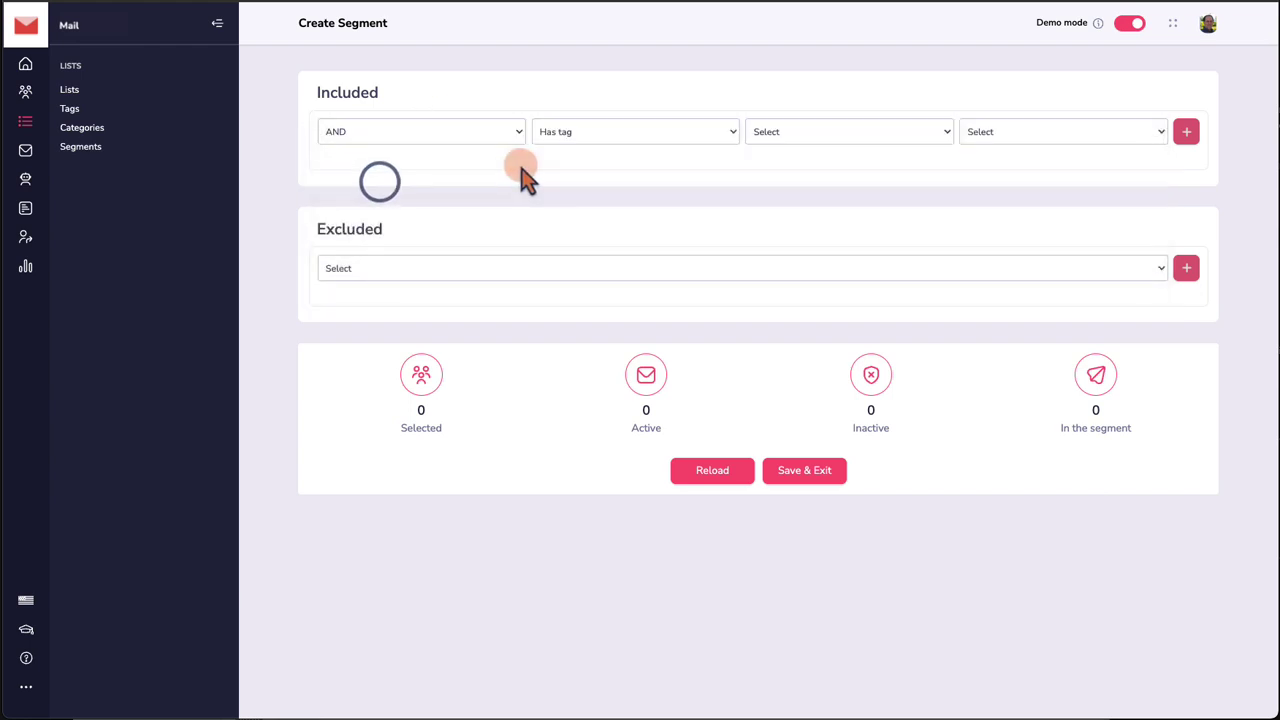
pyautogui.click(808, 134)
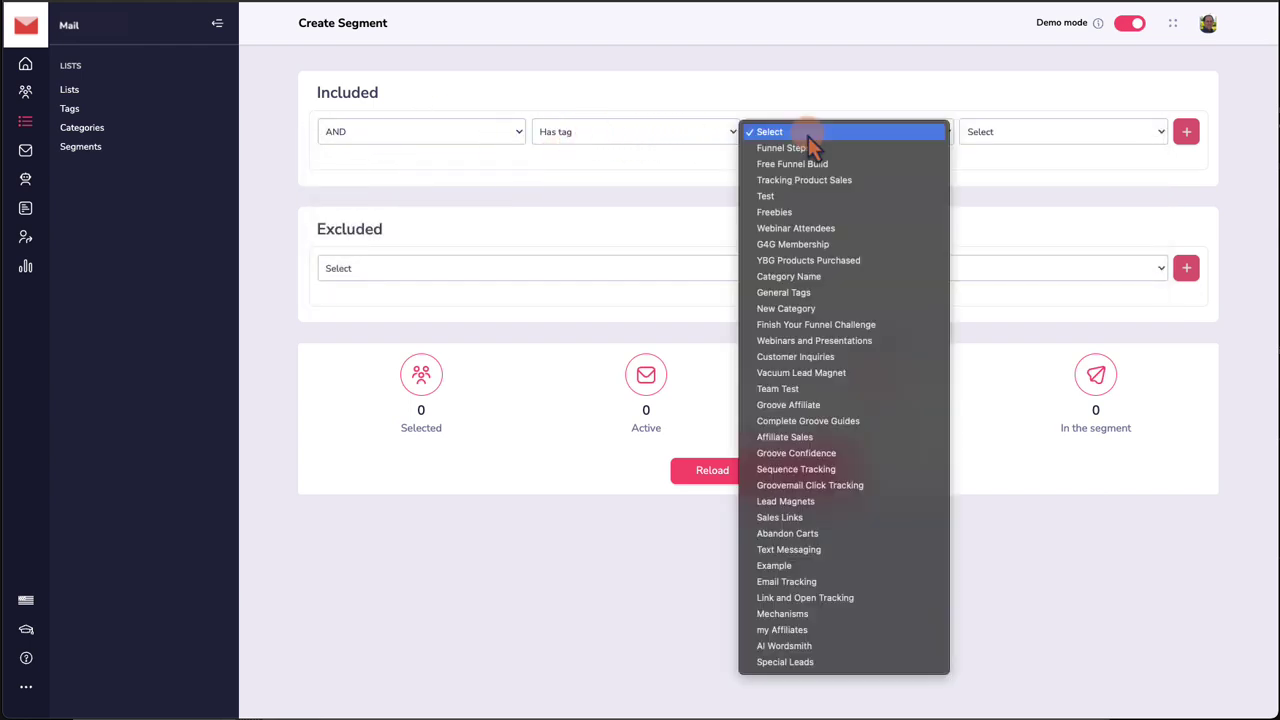
pyautogui.click(810, 263)
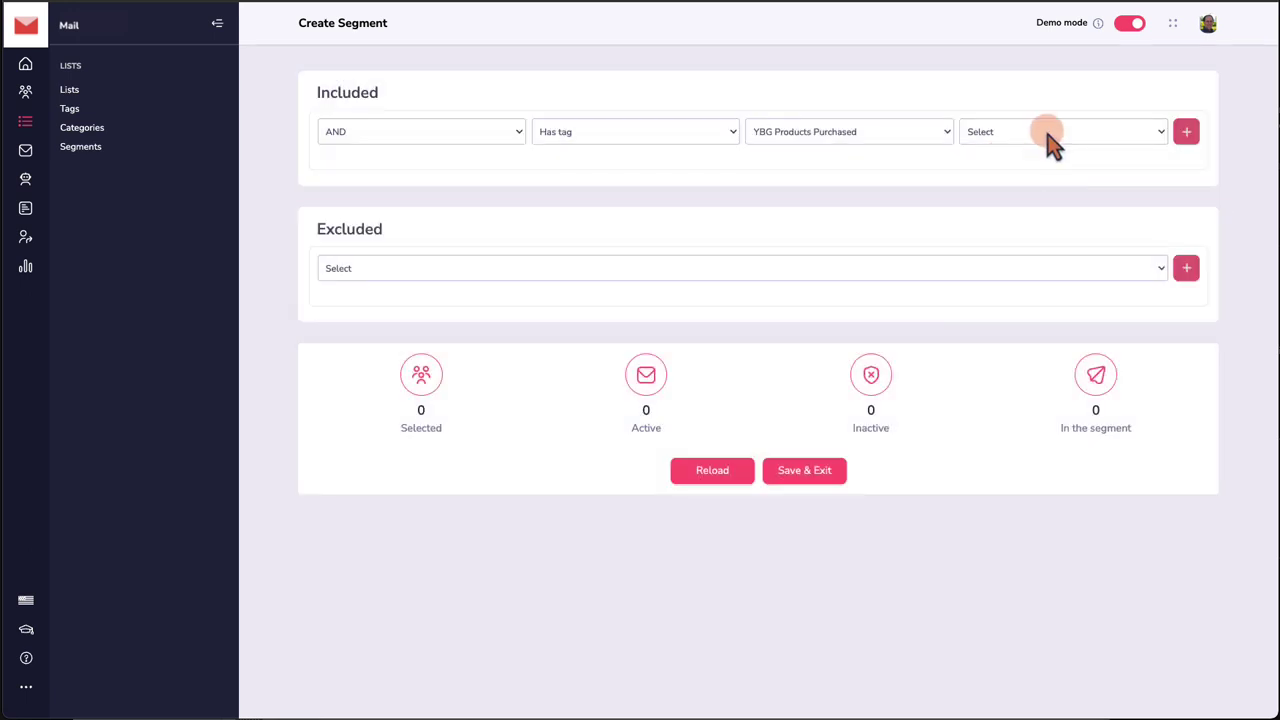
pyautogui.click(1050, 136)
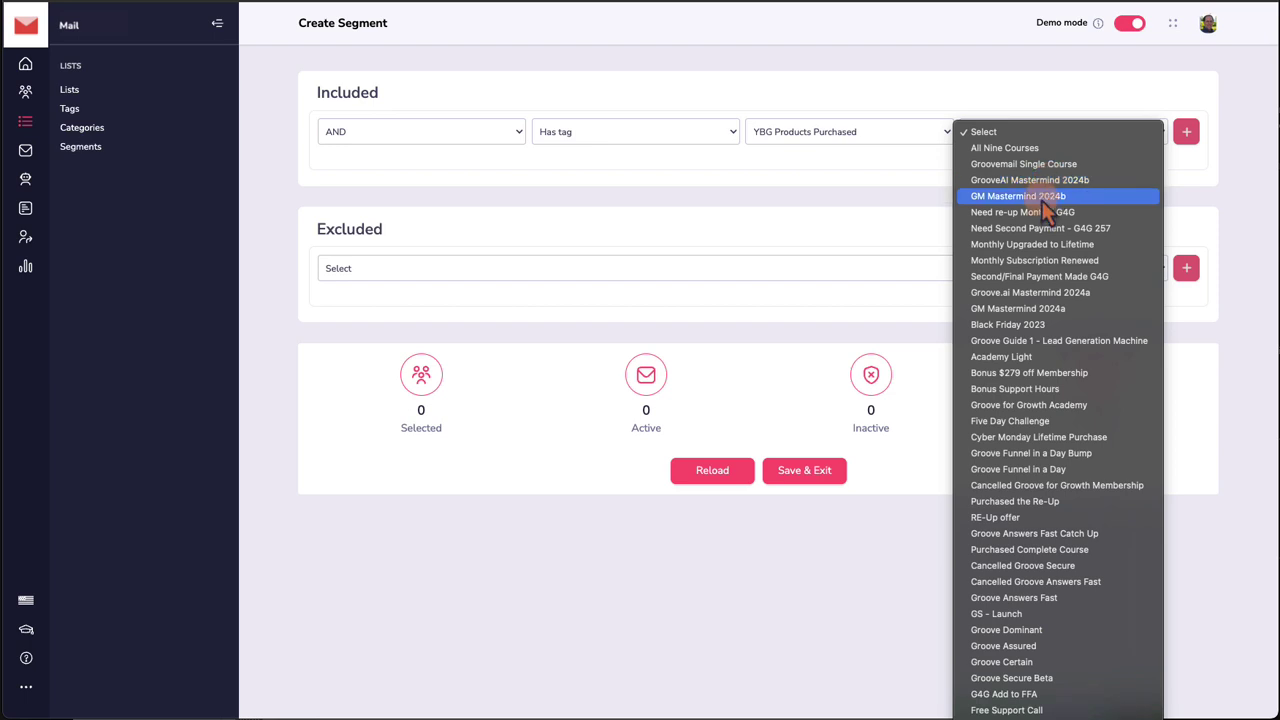
pyautogui.click(1032, 309)
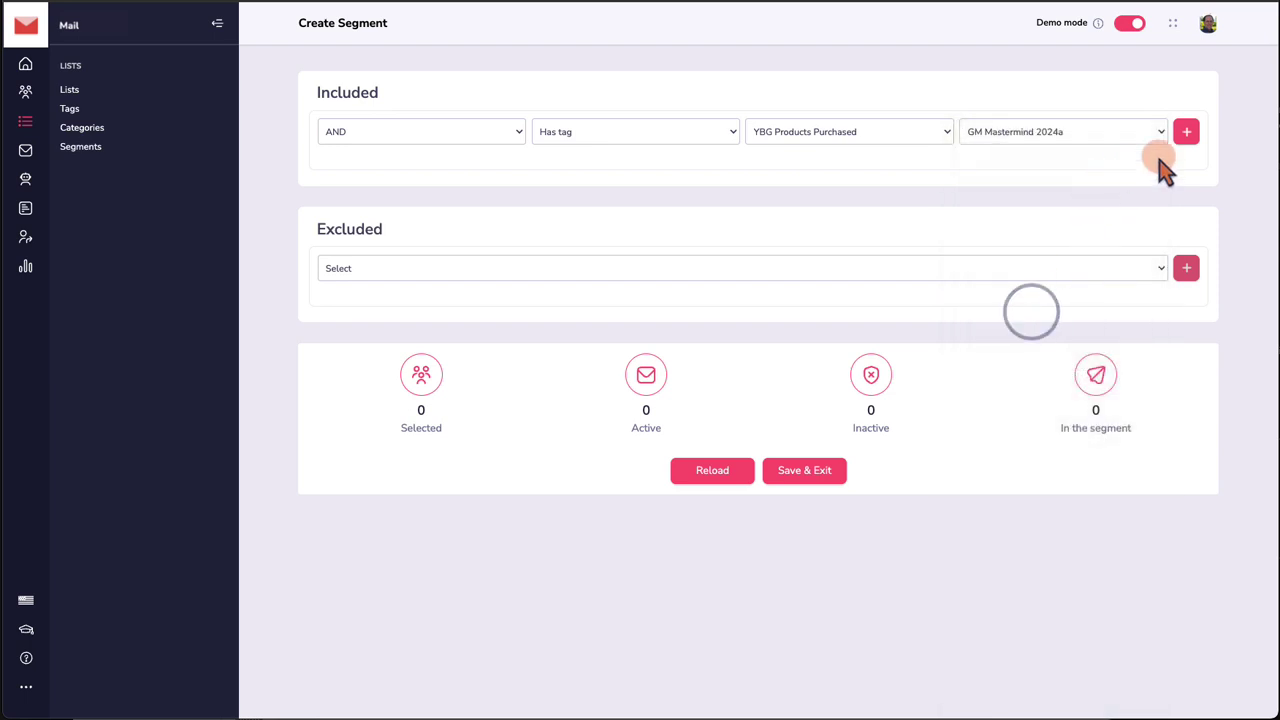
pyautogui.click(1187, 134)
pyautogui.click(716, 493)
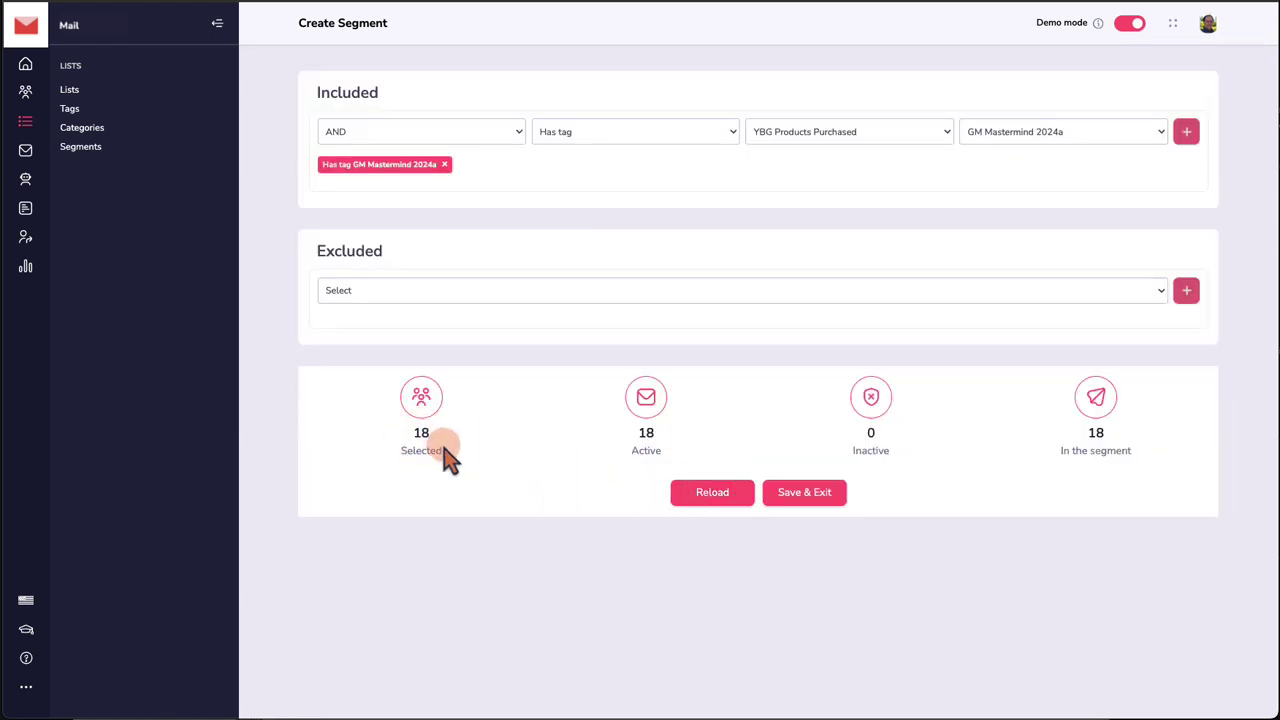
# - Exclude contacts who opened the broadcast email "Groove Member Mastermind is coming up", refresh the counts and save the segment
pyautogui.click(408, 292)
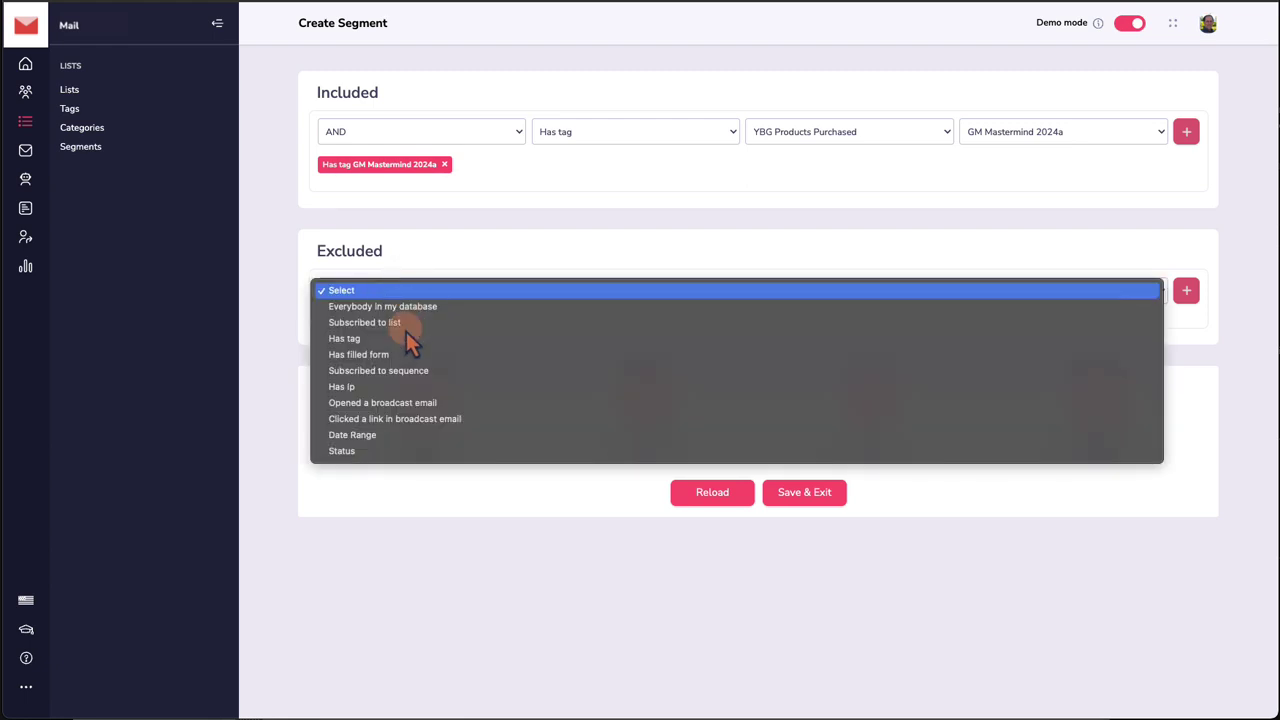
pyautogui.click(399, 403)
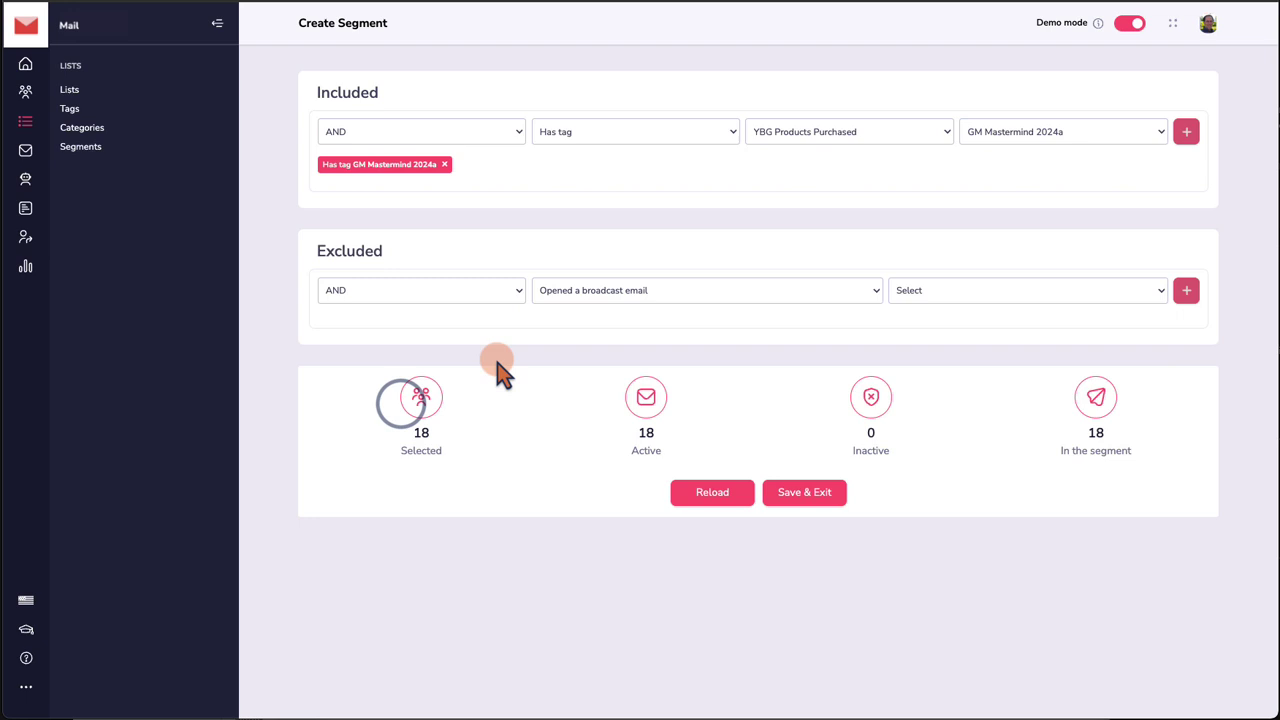
pyautogui.click(945, 295)
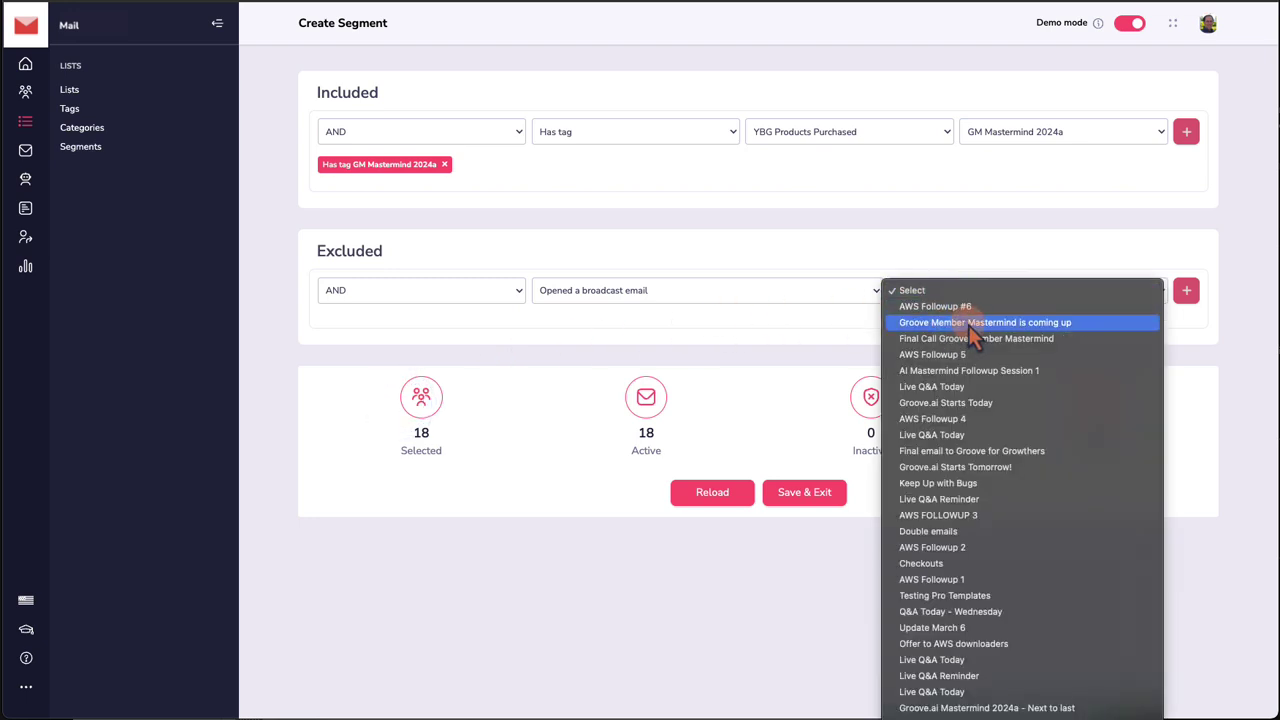
pyautogui.click(970, 322)
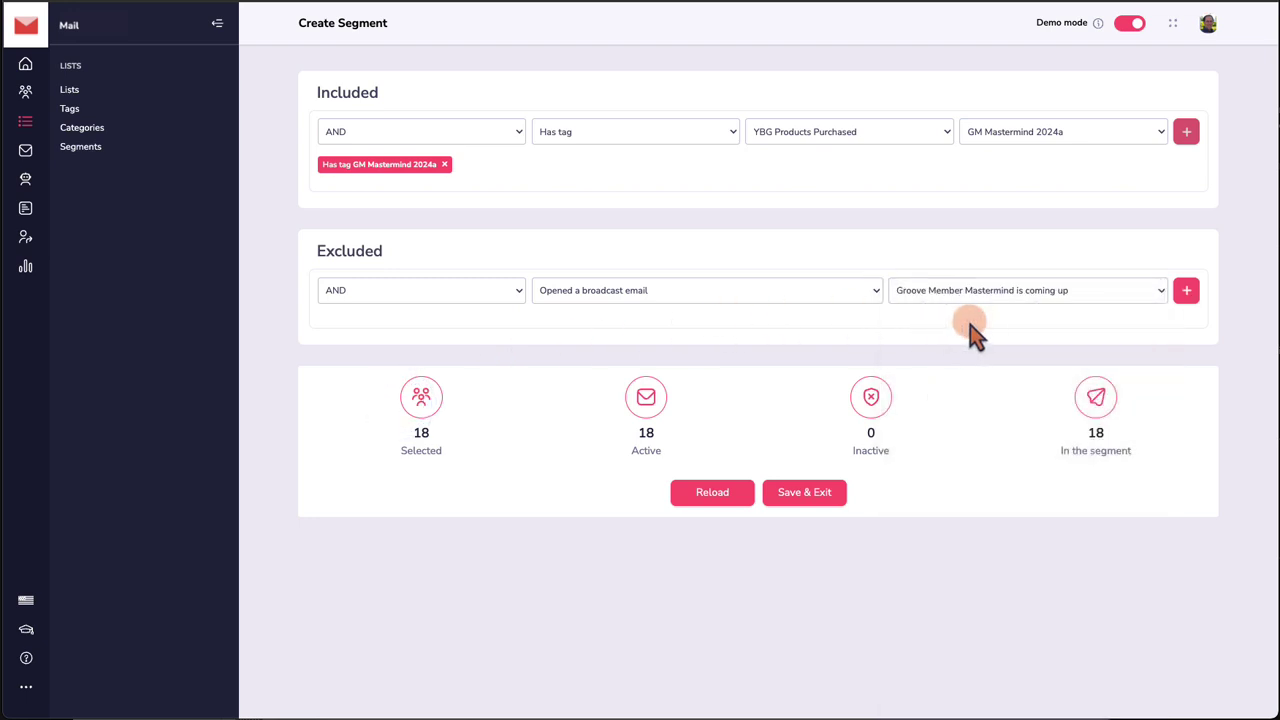
pyautogui.click(1188, 291)
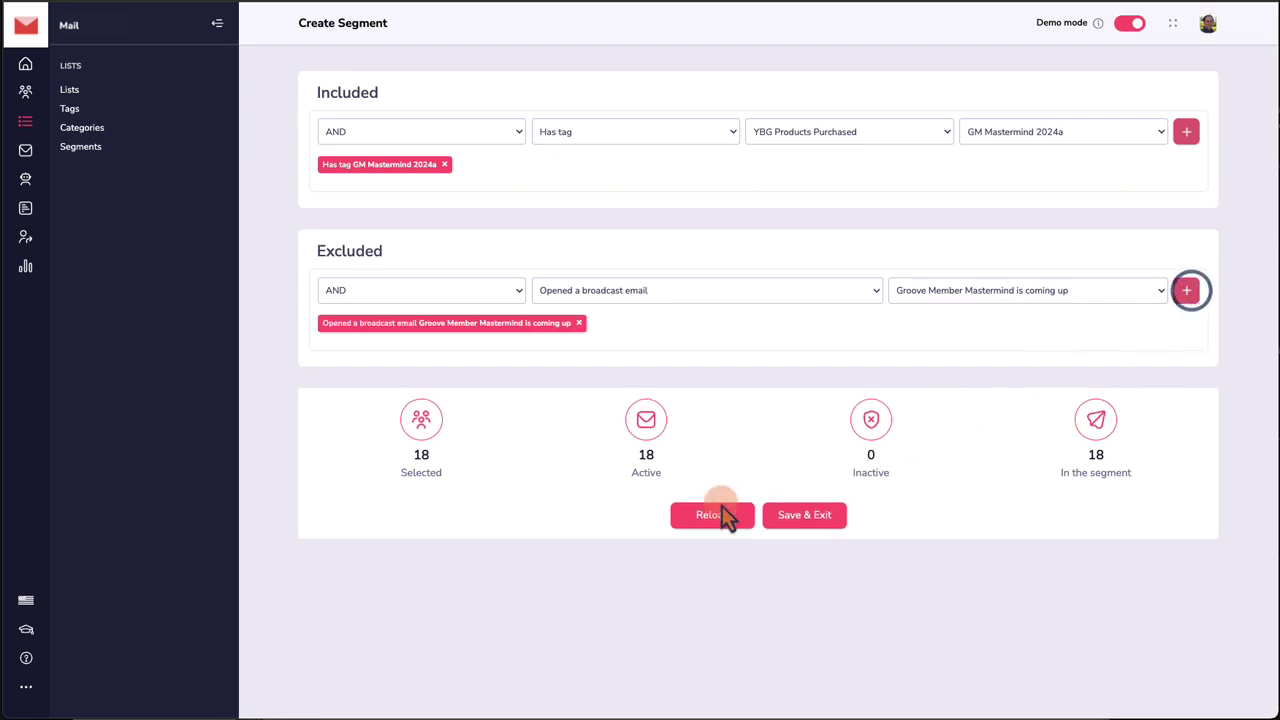
pyautogui.click(712, 514)
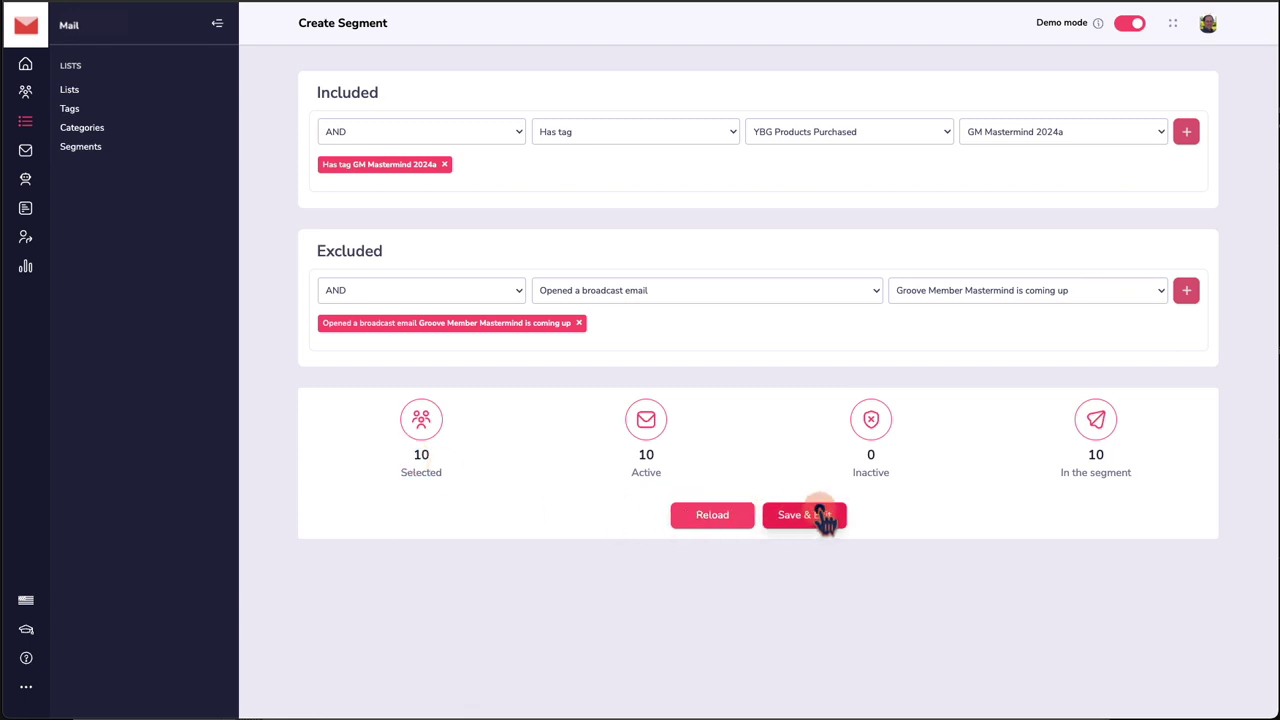
pyautogui.click(822, 515)
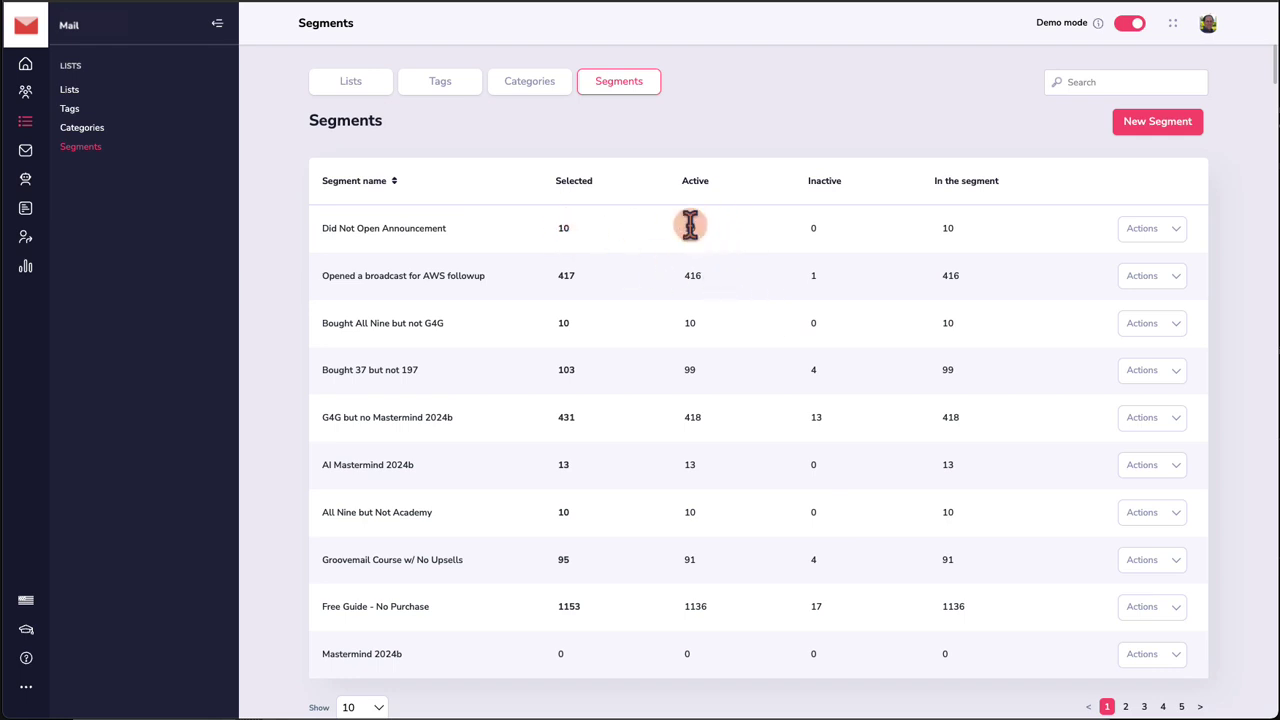
# - View the contacts selected by the Did Not Open Announcement segment and return to the segment list
pyautogui.click(563, 229)
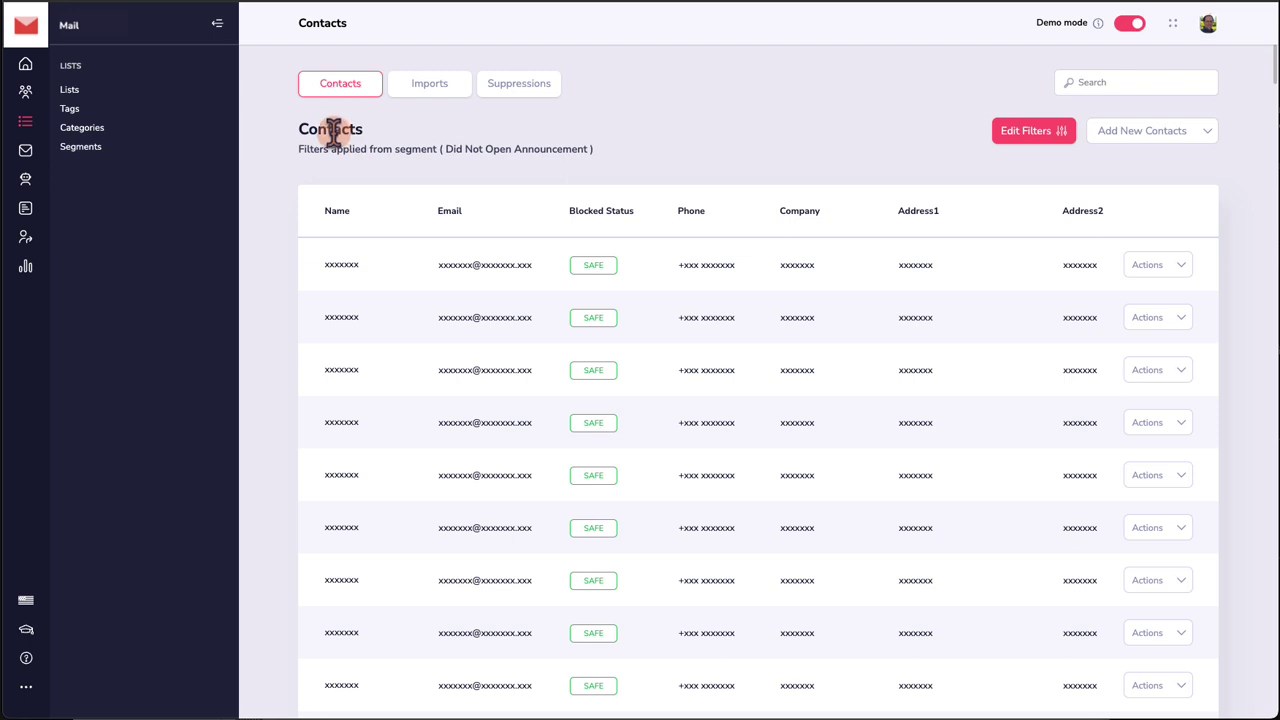
pyautogui.click(78, 146)
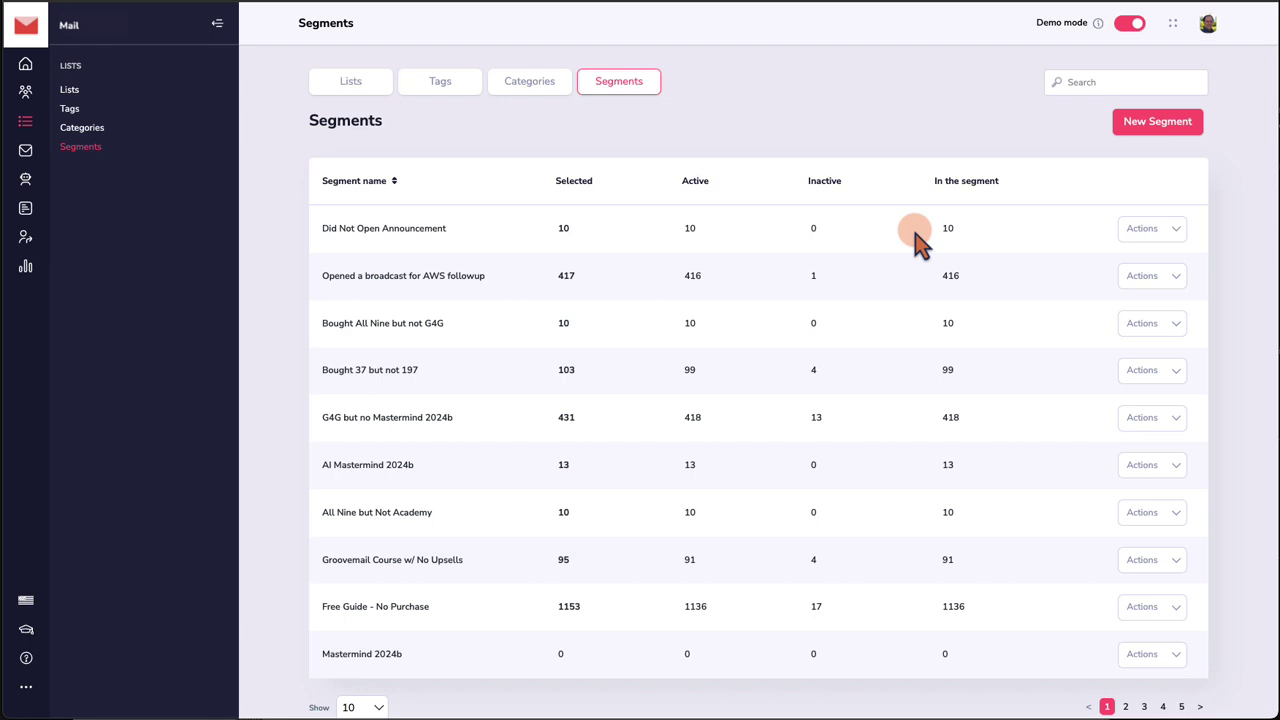
# - Create a new segment named "Did Not Purchase AWS Followup"
pyautogui.click(1140, 124)
pyautogui.click(525, 372)
pyautogui.write('Di')
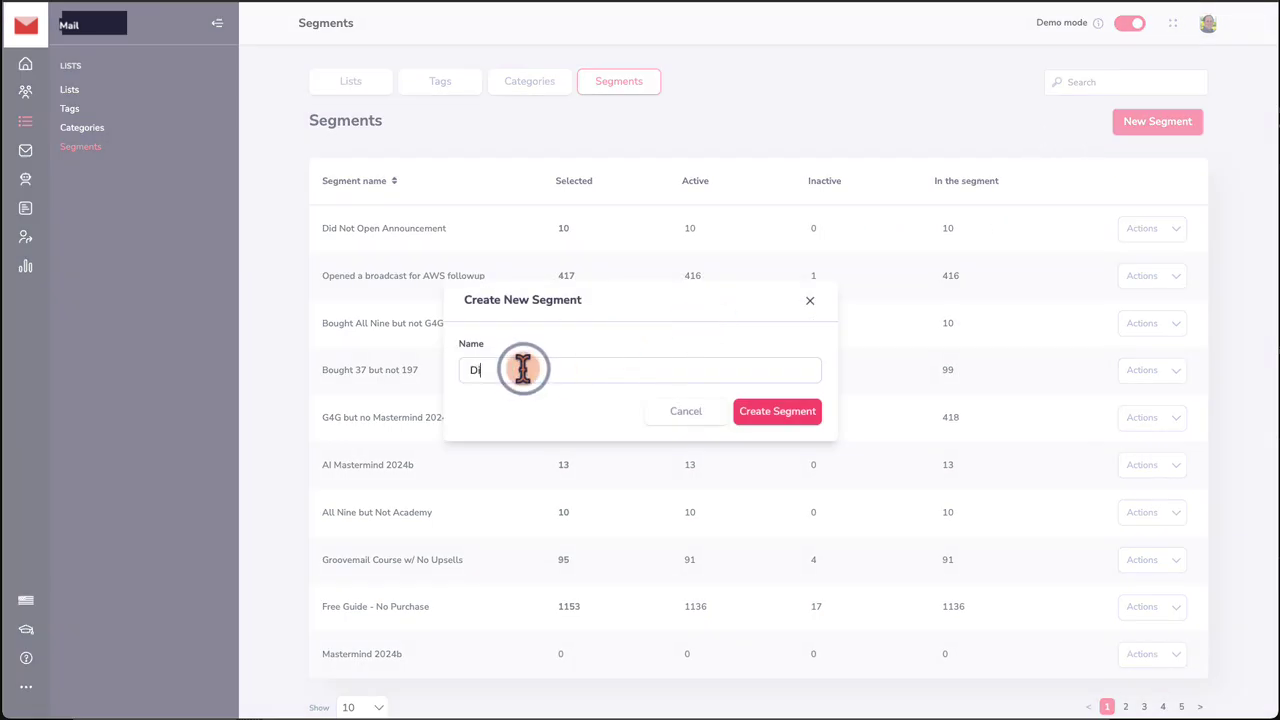
pyautogui.write('d Not Purchase AWS Followup')
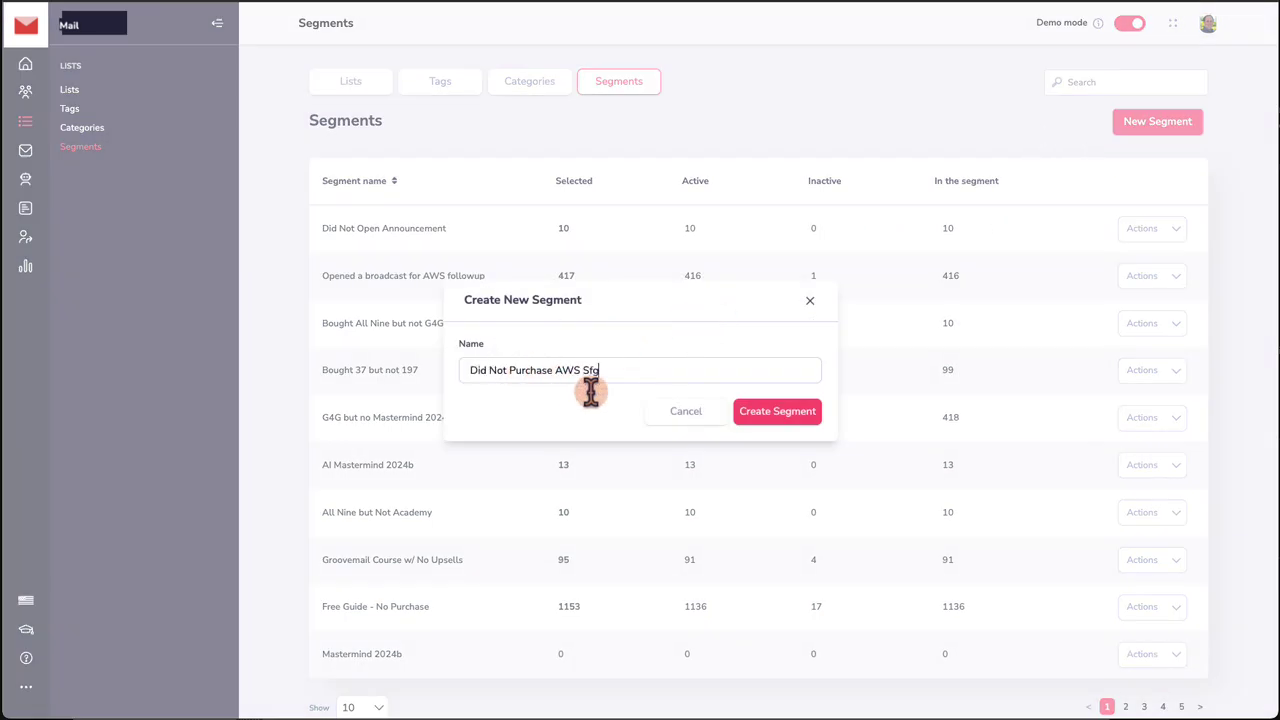
pyautogui.click(777, 411)
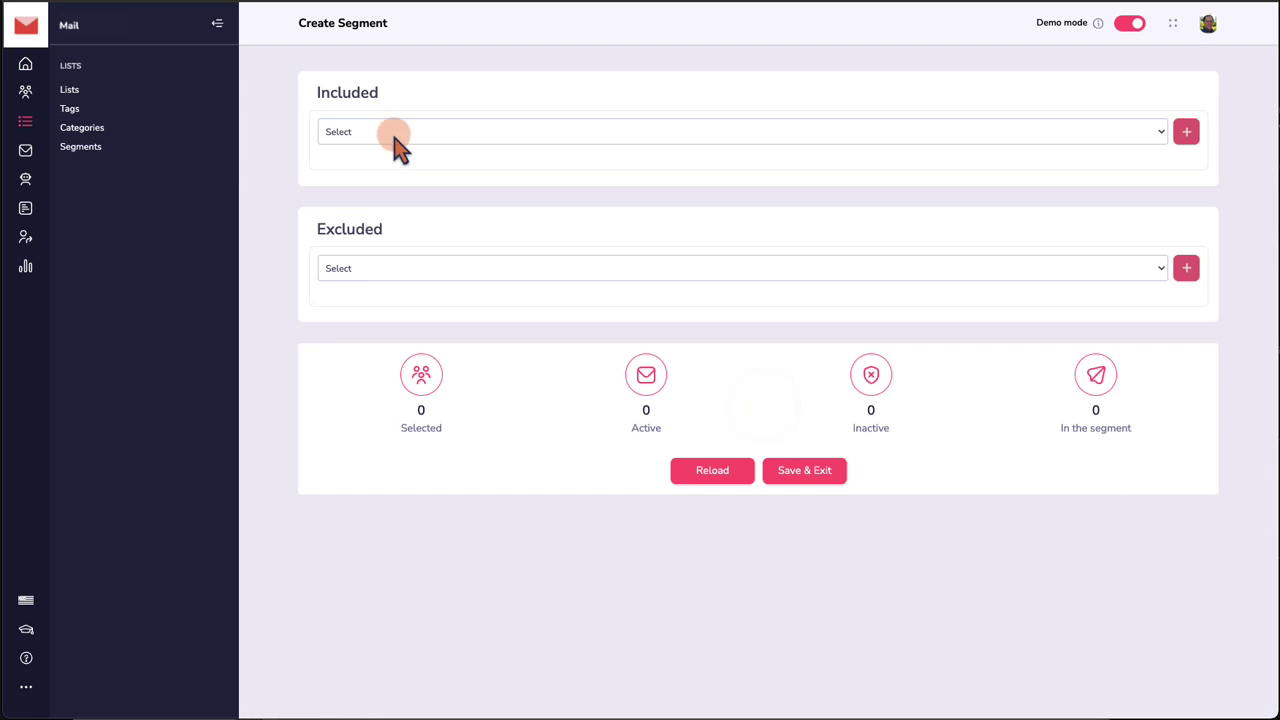
# - Include contacts subscribed to the AWS Upsell Sequence, reload the counts and check how many are selected
pyautogui.click(392, 136)
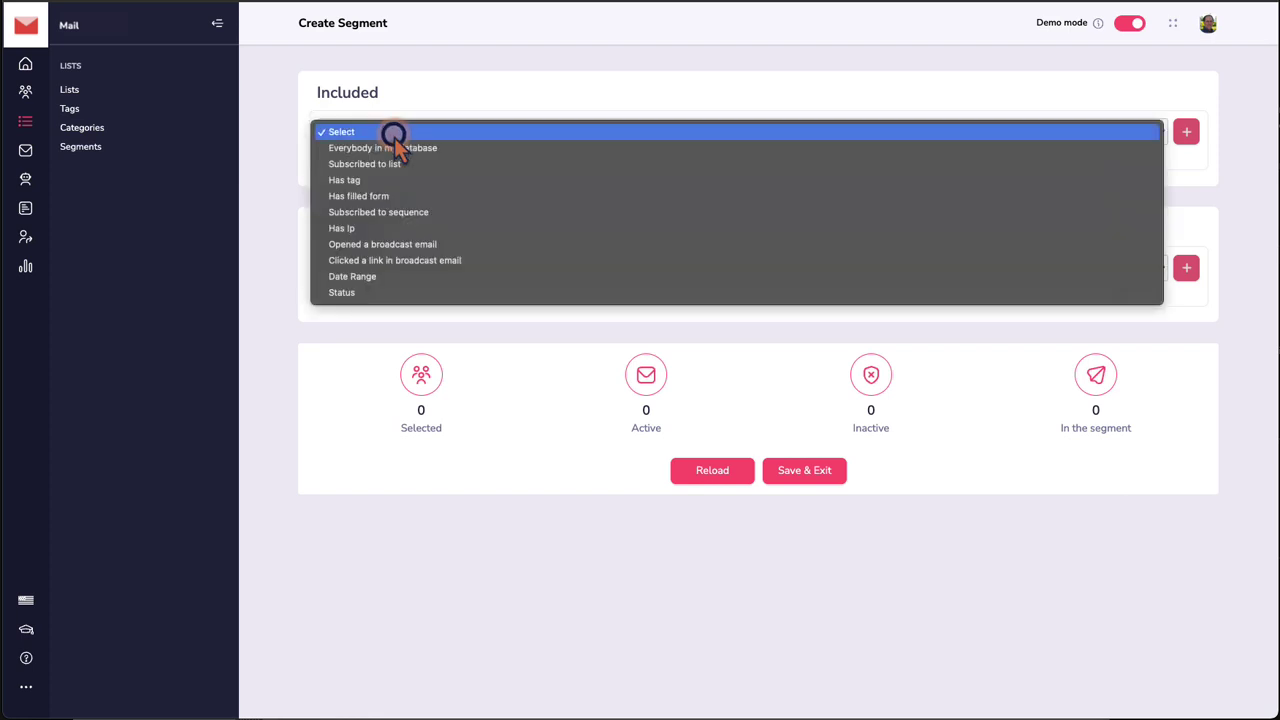
pyautogui.click(405, 217)
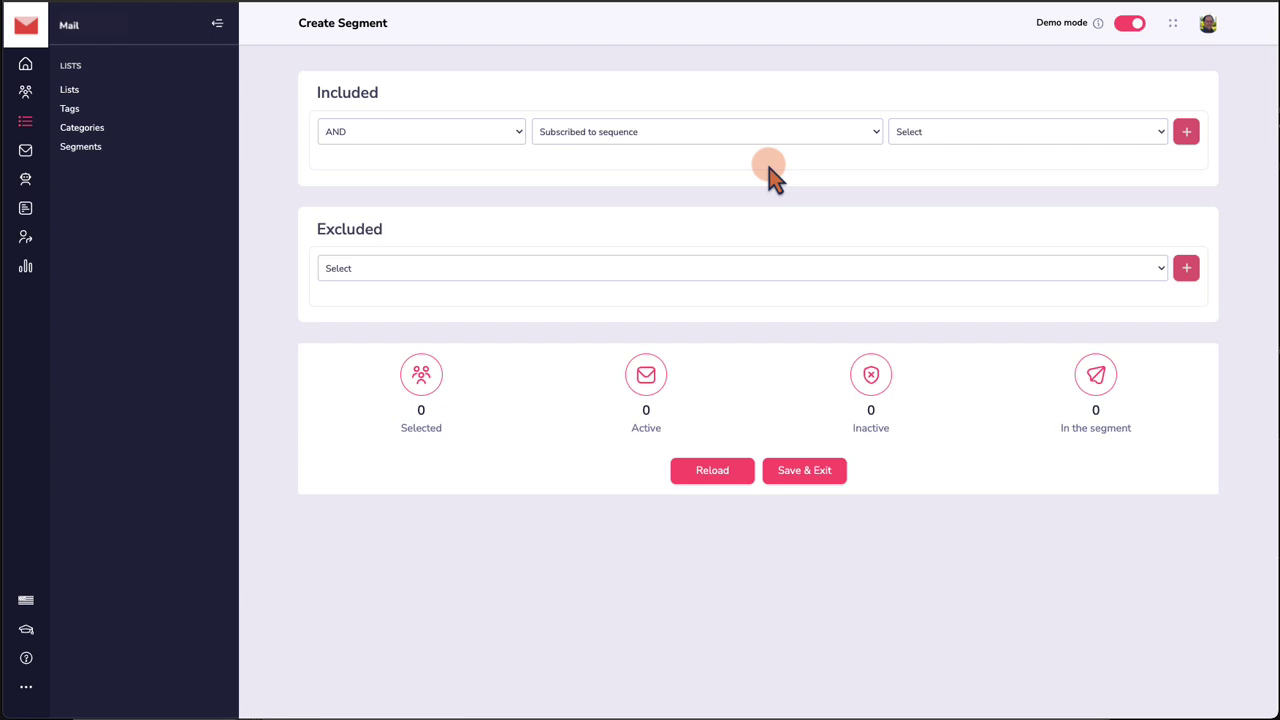
pyautogui.click(958, 137)
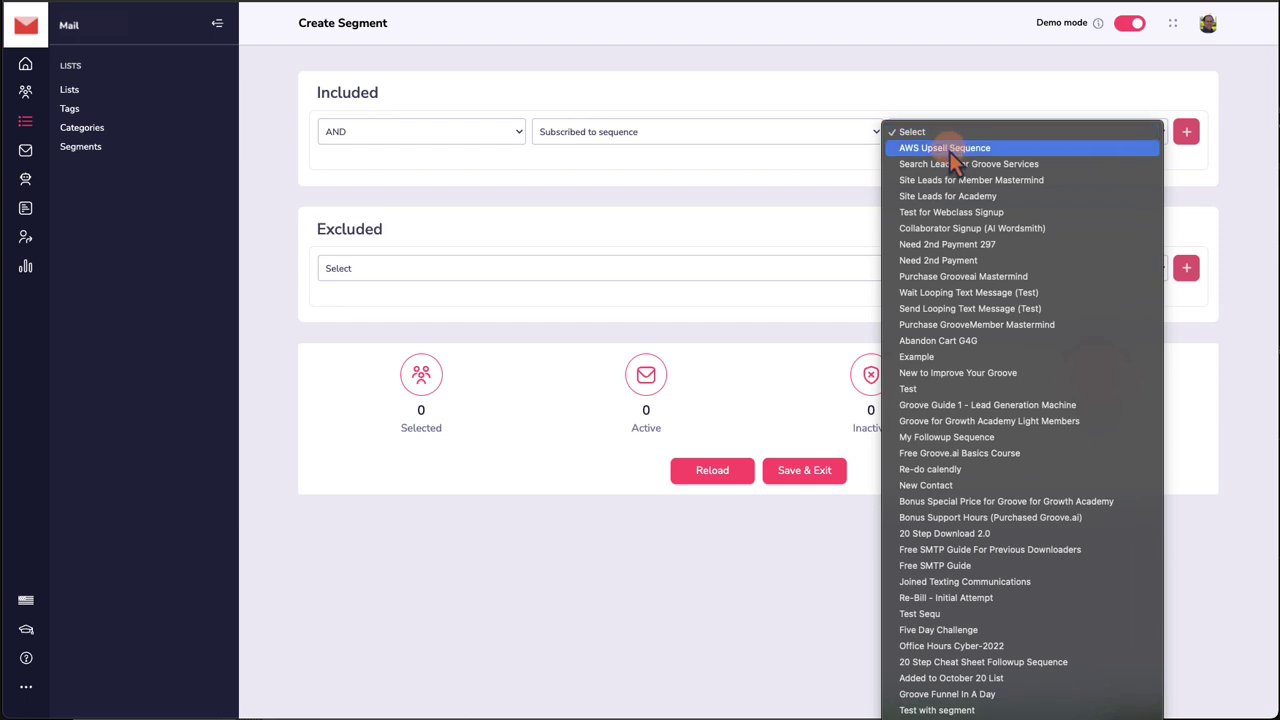
pyautogui.click(950, 152)
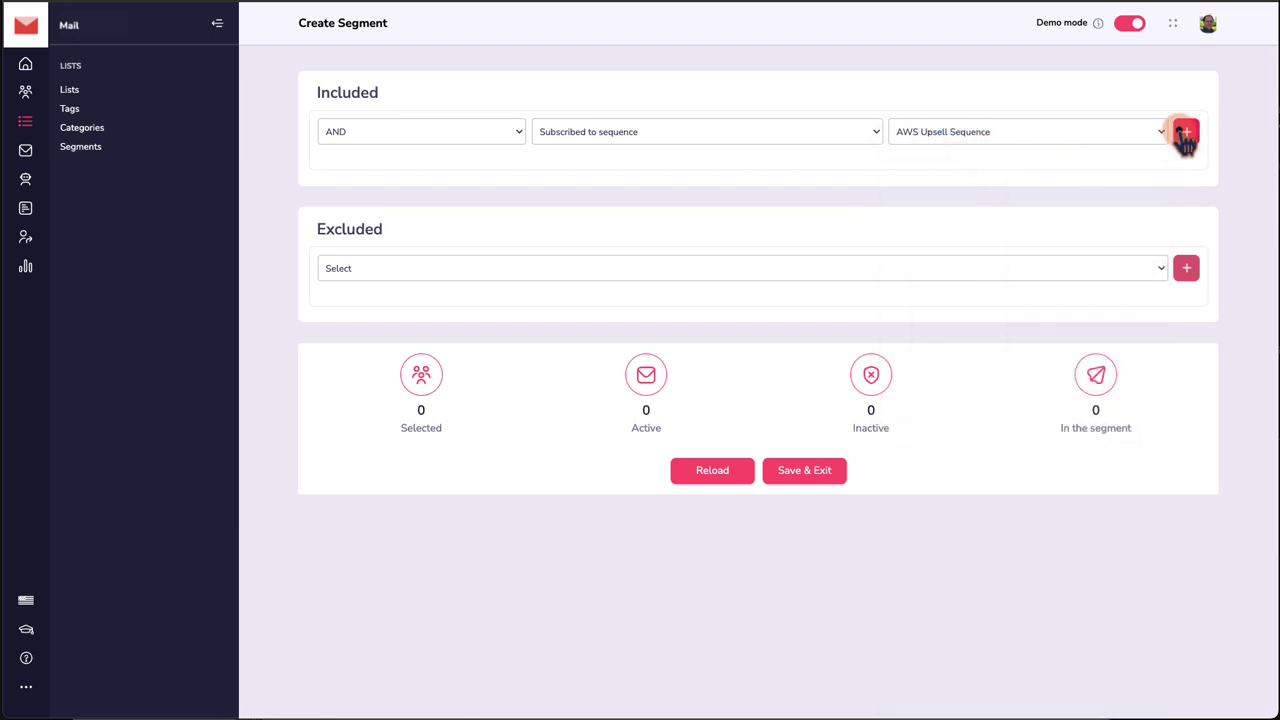
pyautogui.click(1185, 135)
pyautogui.click(706, 491)
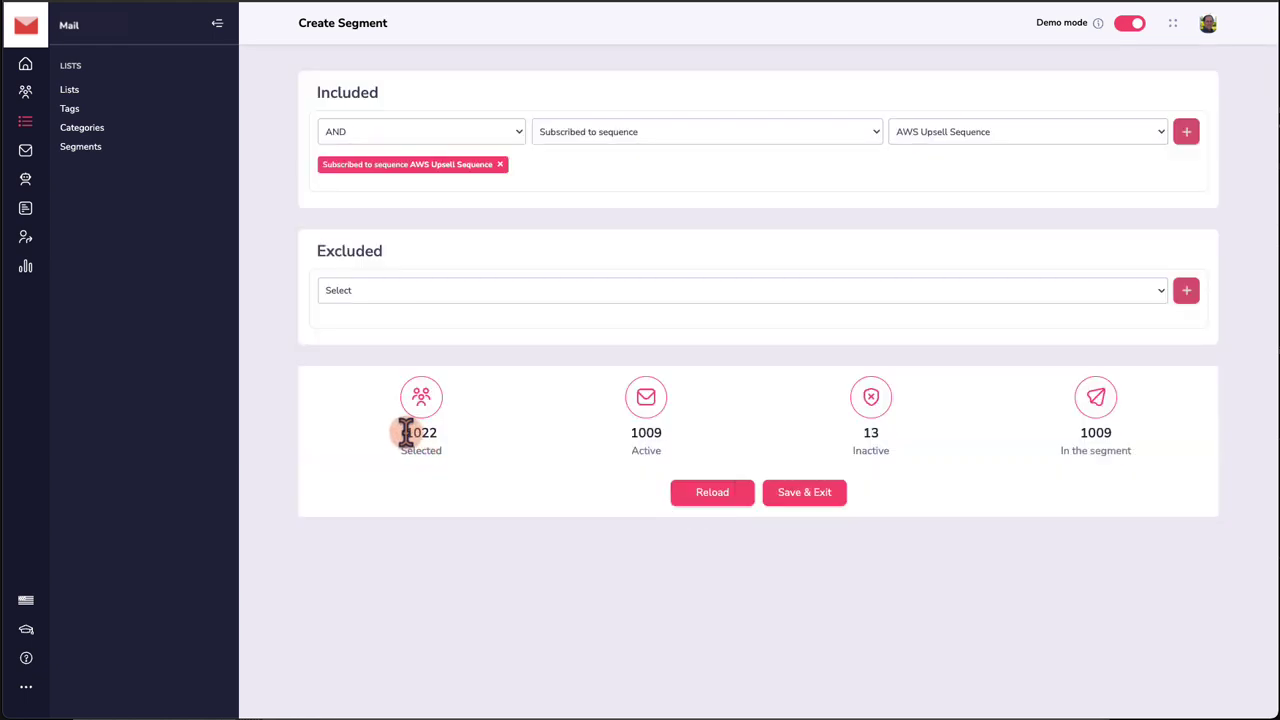
pyautogui.doubleClick(415, 432)
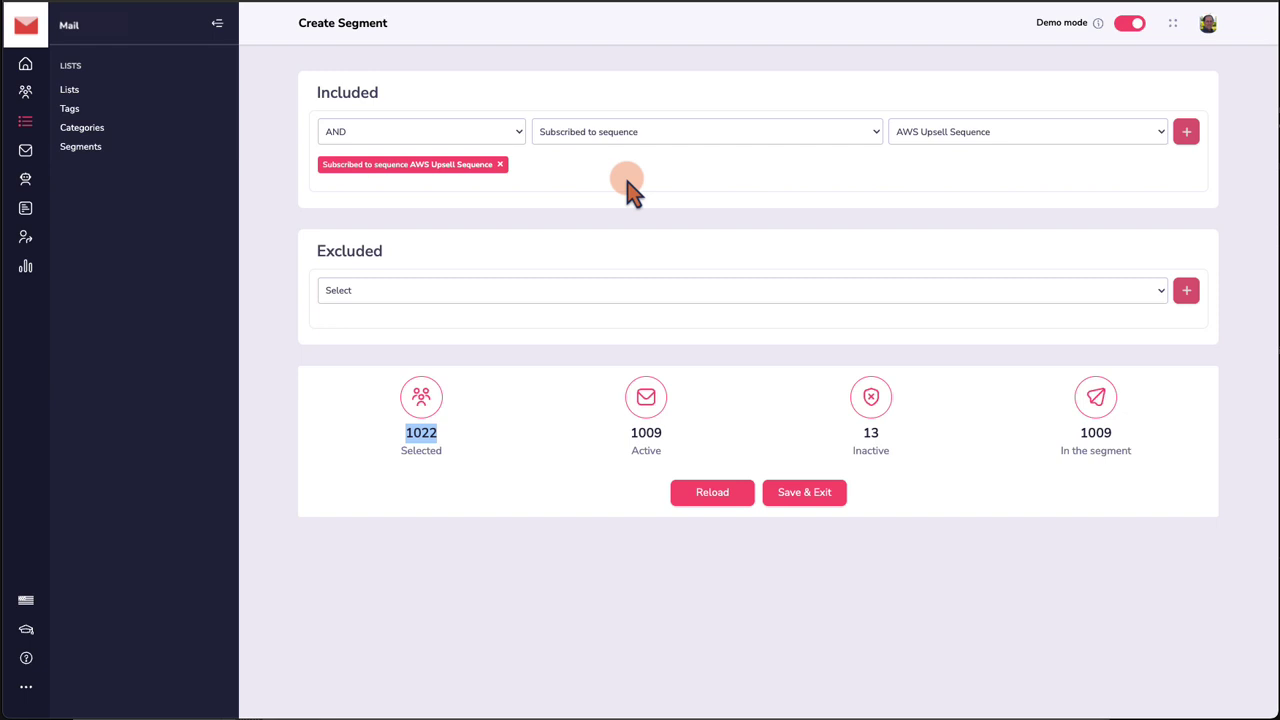
# - Exclude contacts that have the Groovemail Single Course tag from the YBG Products Purchased category, and reload the segment counts
pyautogui.click(397, 292)
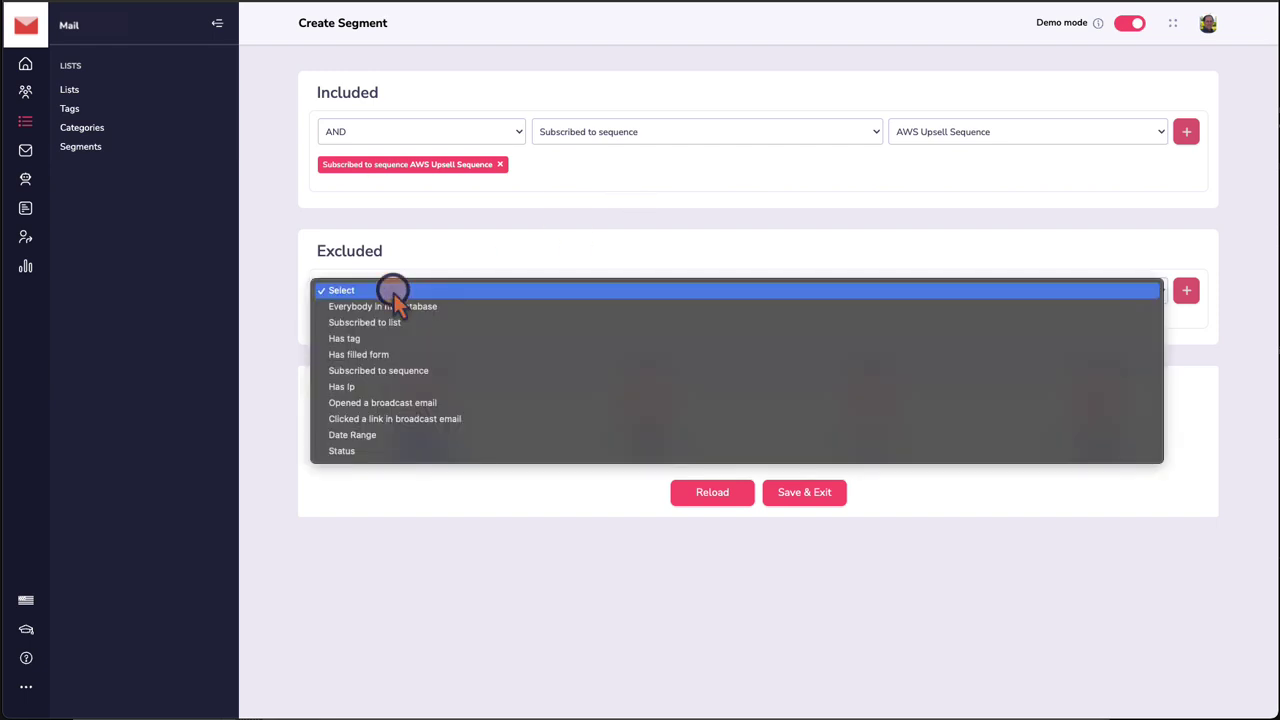
pyautogui.click(383, 340)
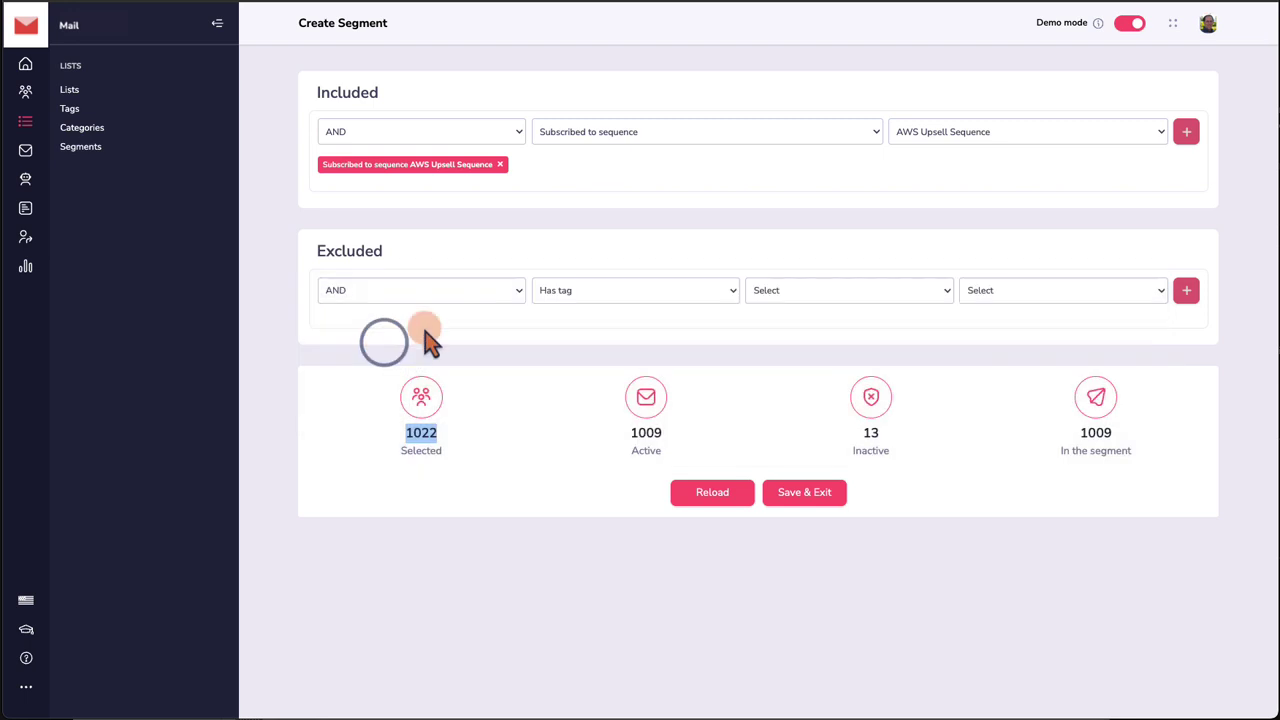
pyautogui.click(836, 291)
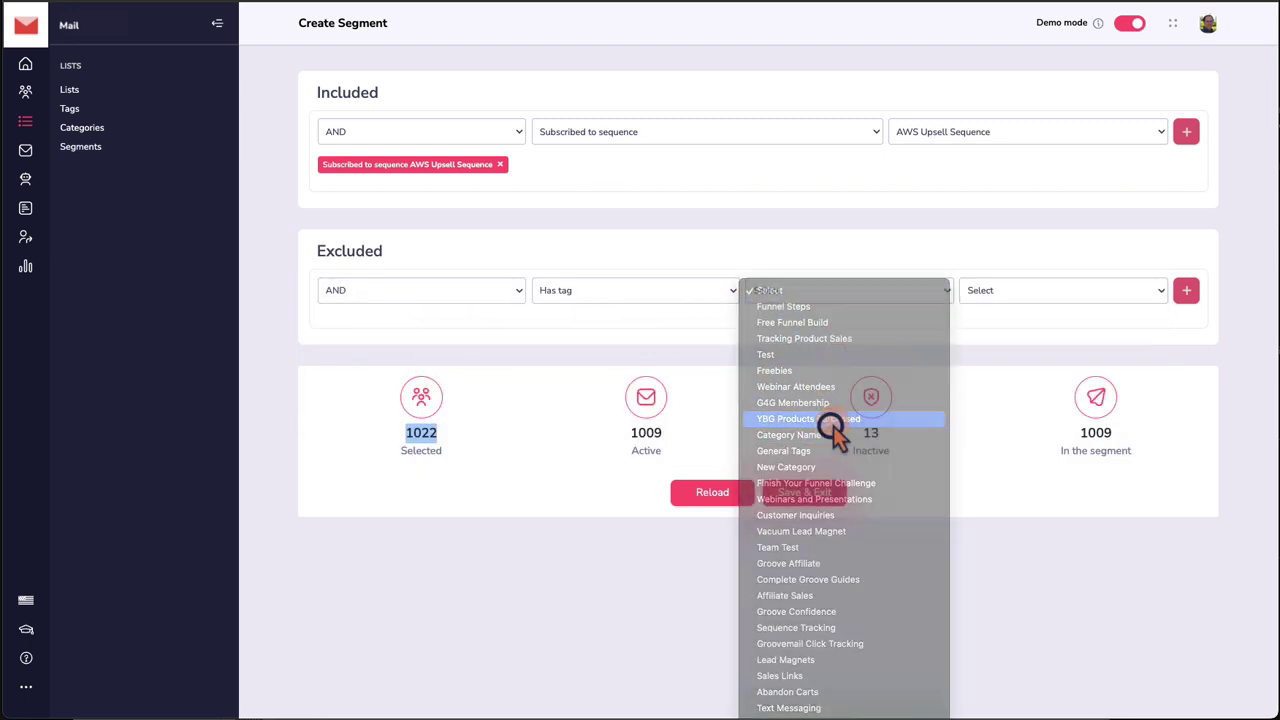
pyautogui.click(829, 420)
pyautogui.click(1000, 293)
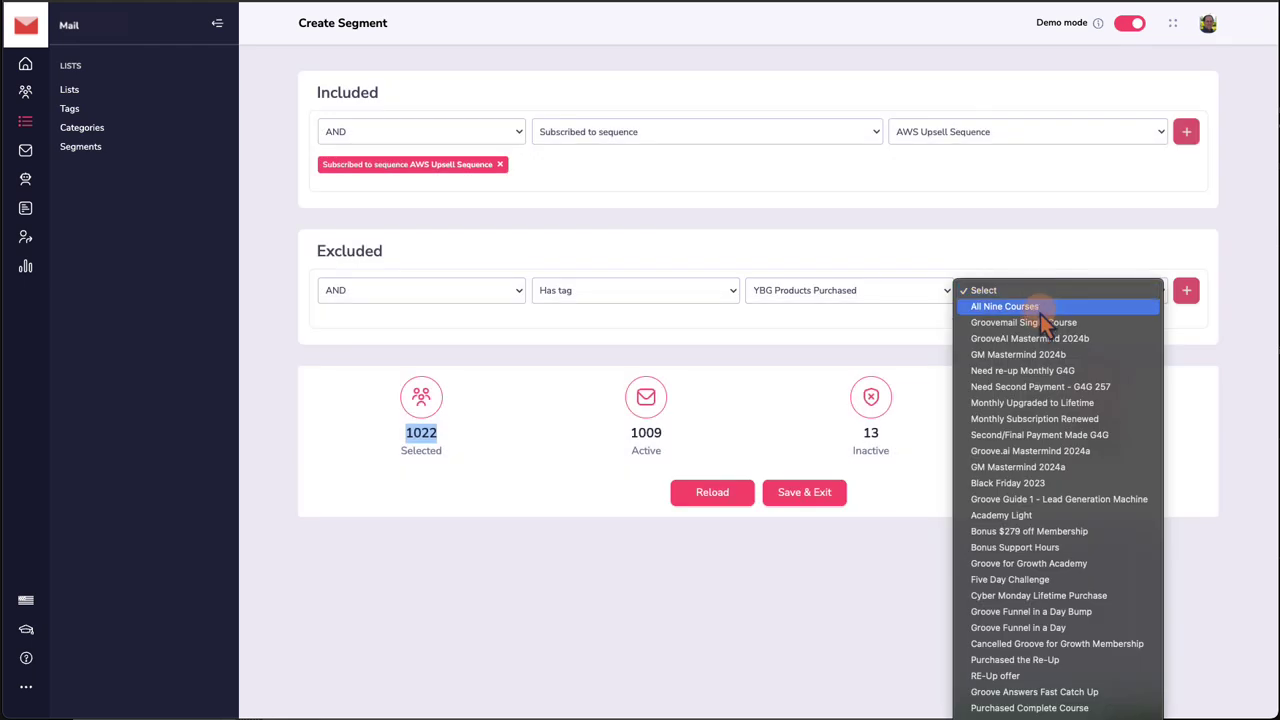
pyautogui.click(1034, 324)
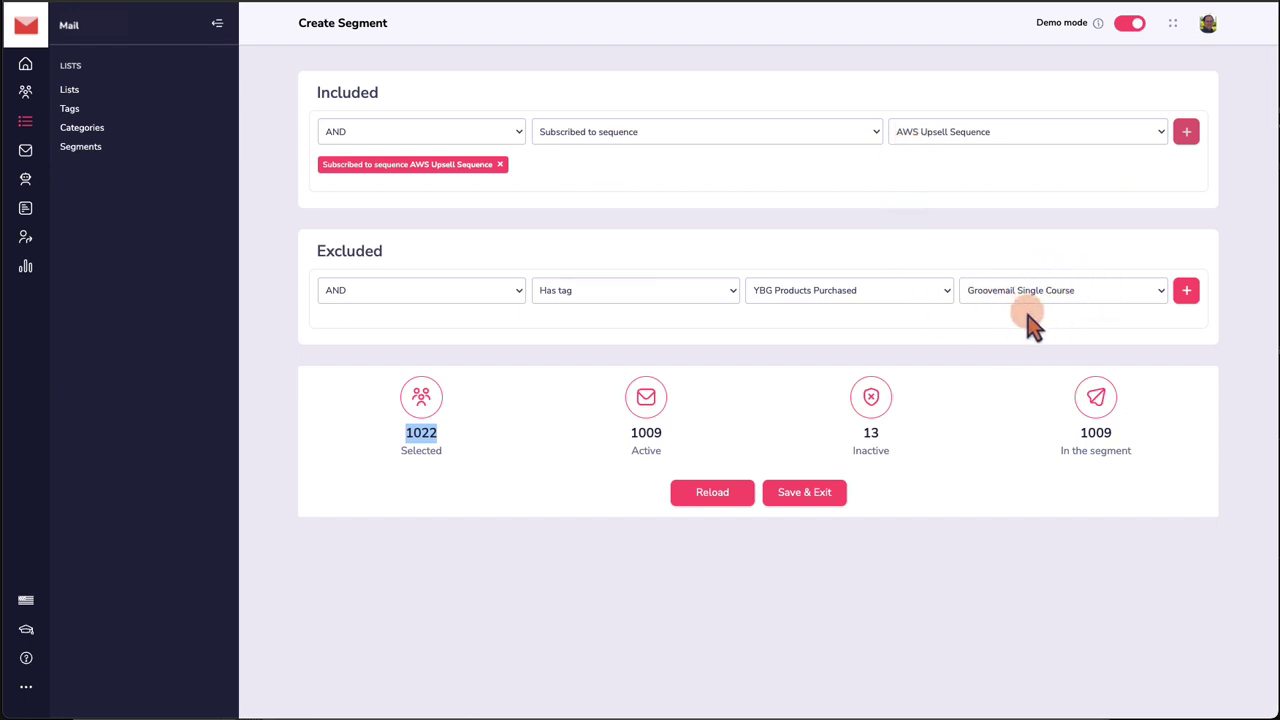
pyautogui.click(1187, 290)
pyautogui.click(425, 455)
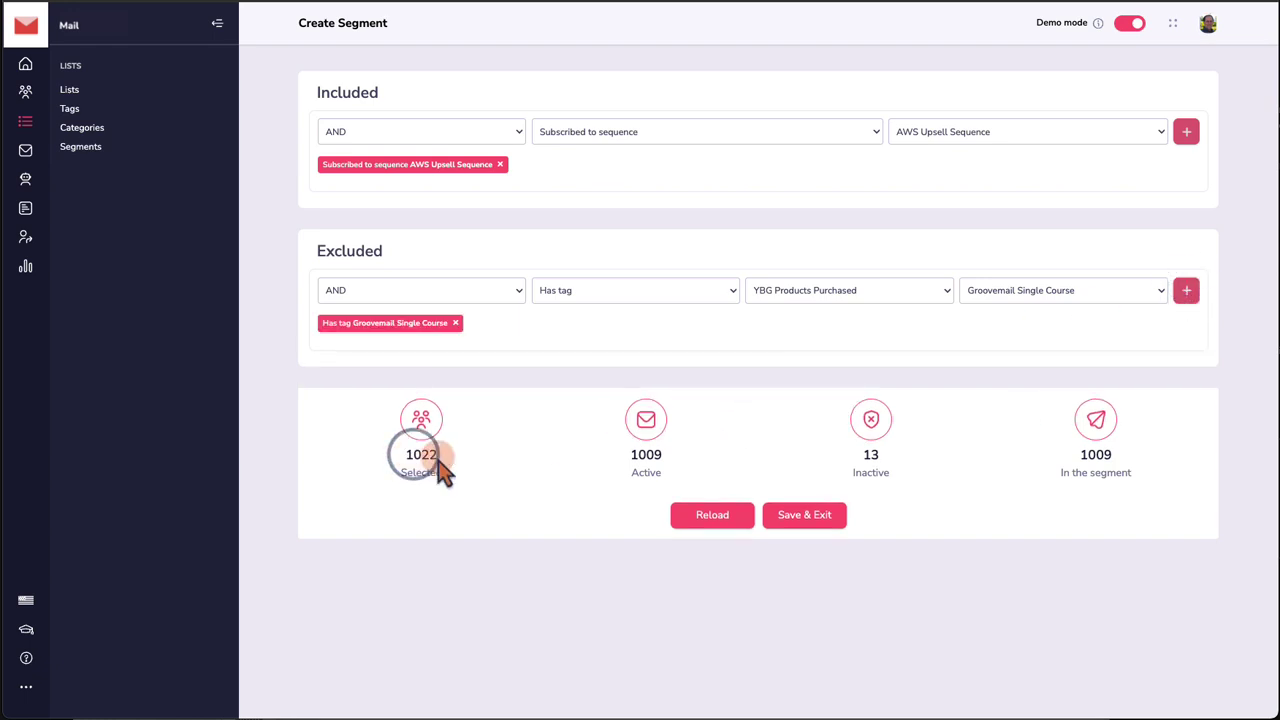
pyautogui.click(742, 518)
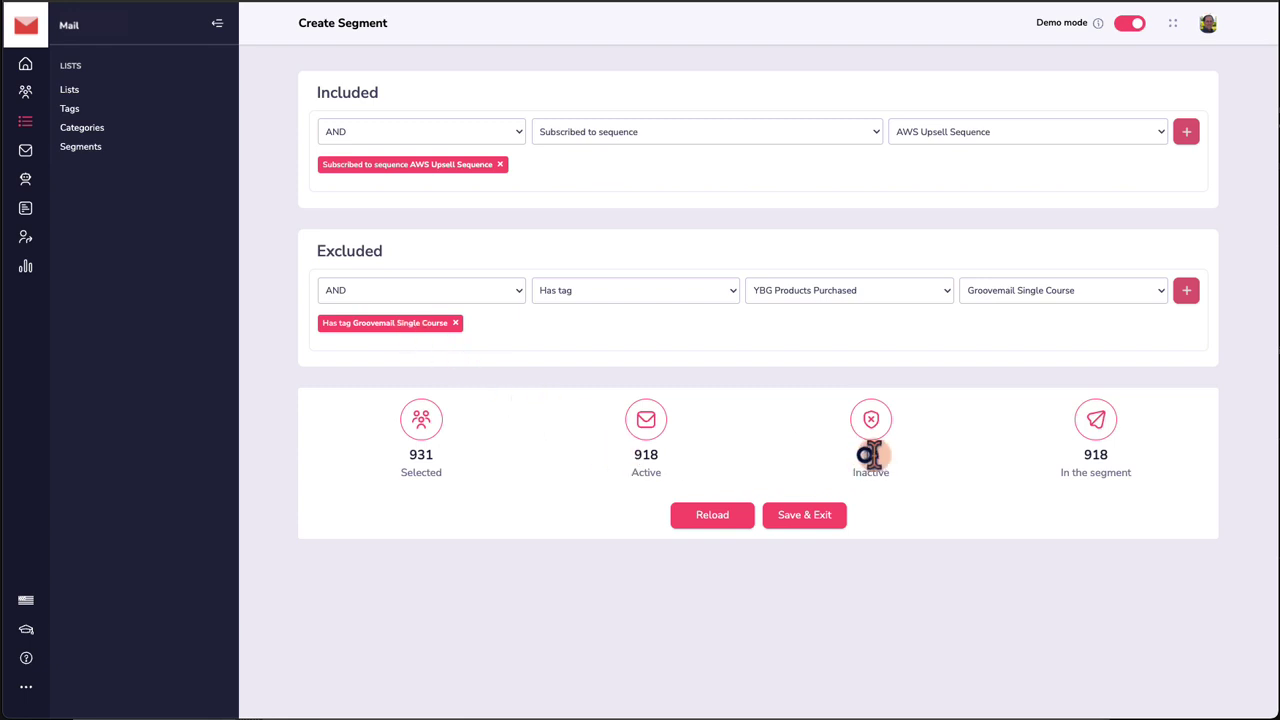
# - Review the inactive and active contact counts and save the segment
pyautogui.doubleClick(866, 455)
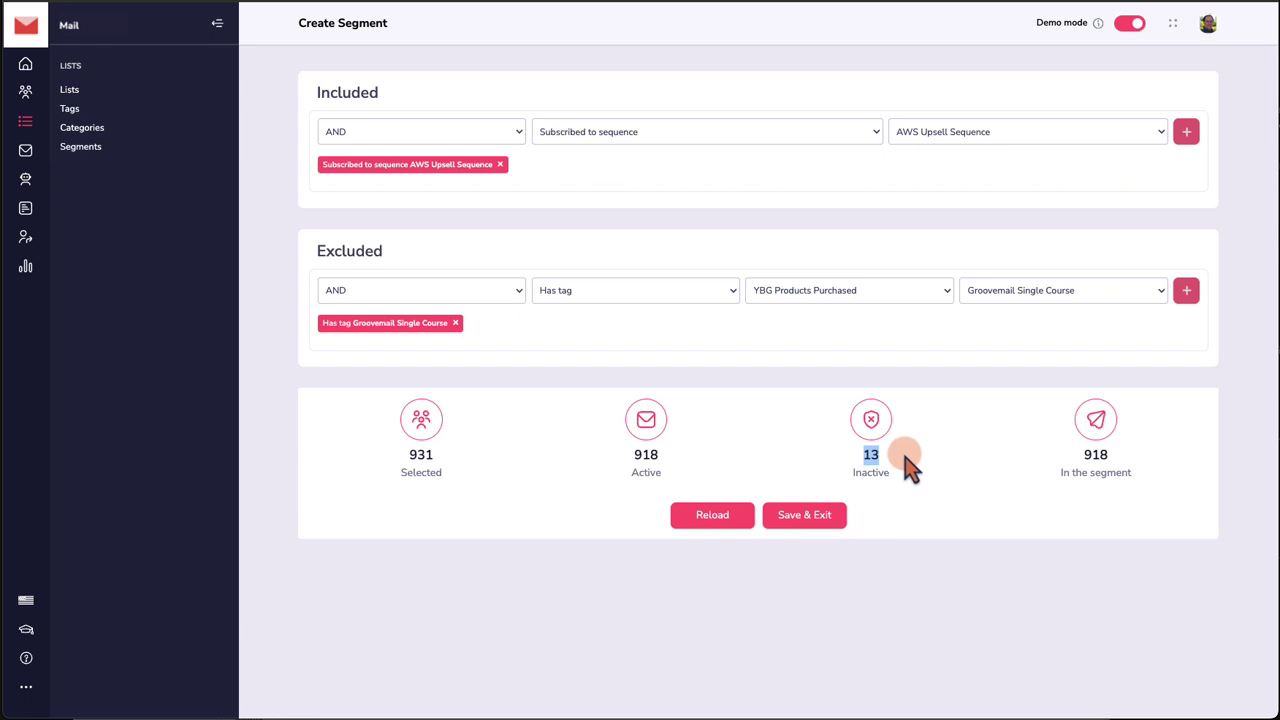
pyautogui.click(876, 459)
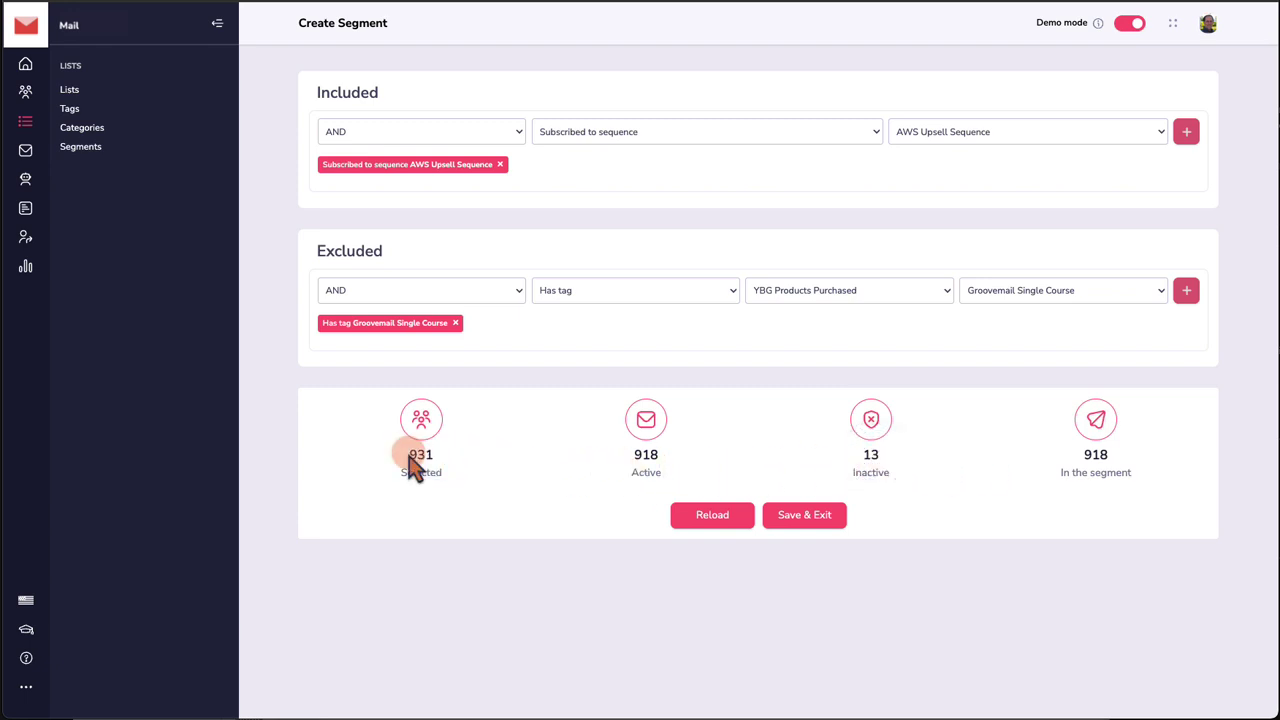
pyautogui.doubleClick(634, 454)
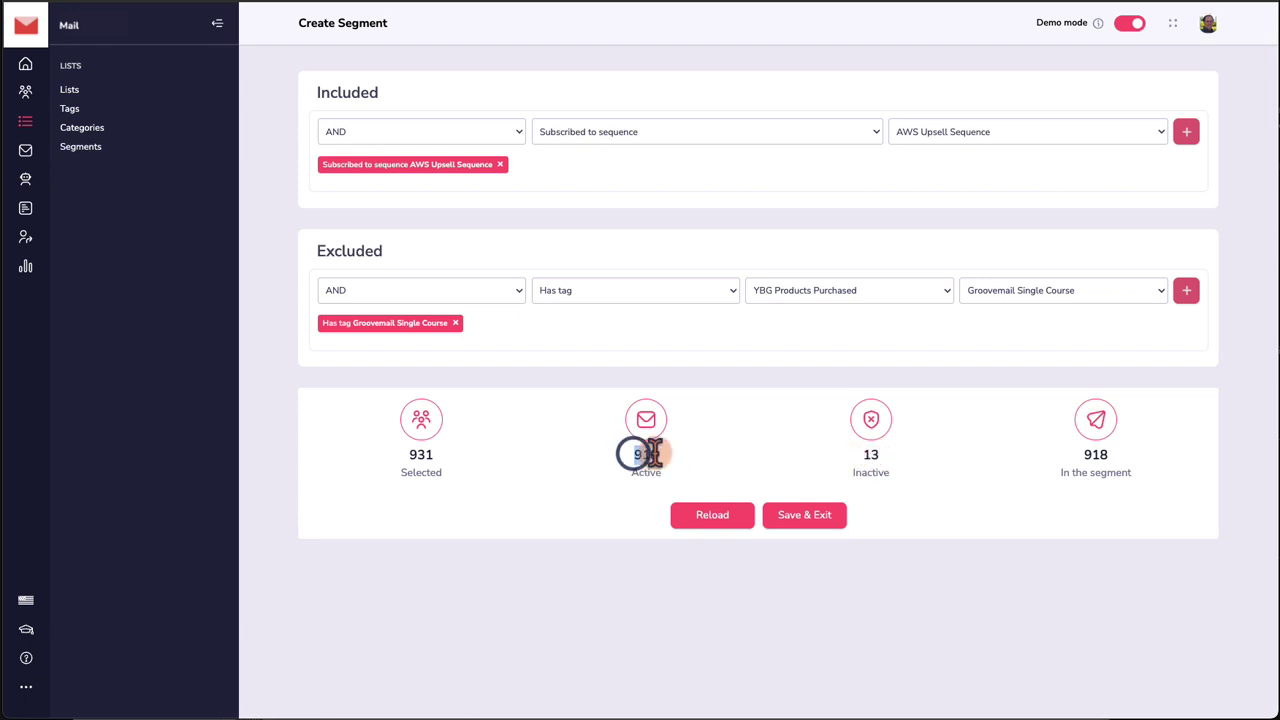
pyautogui.click(808, 514)
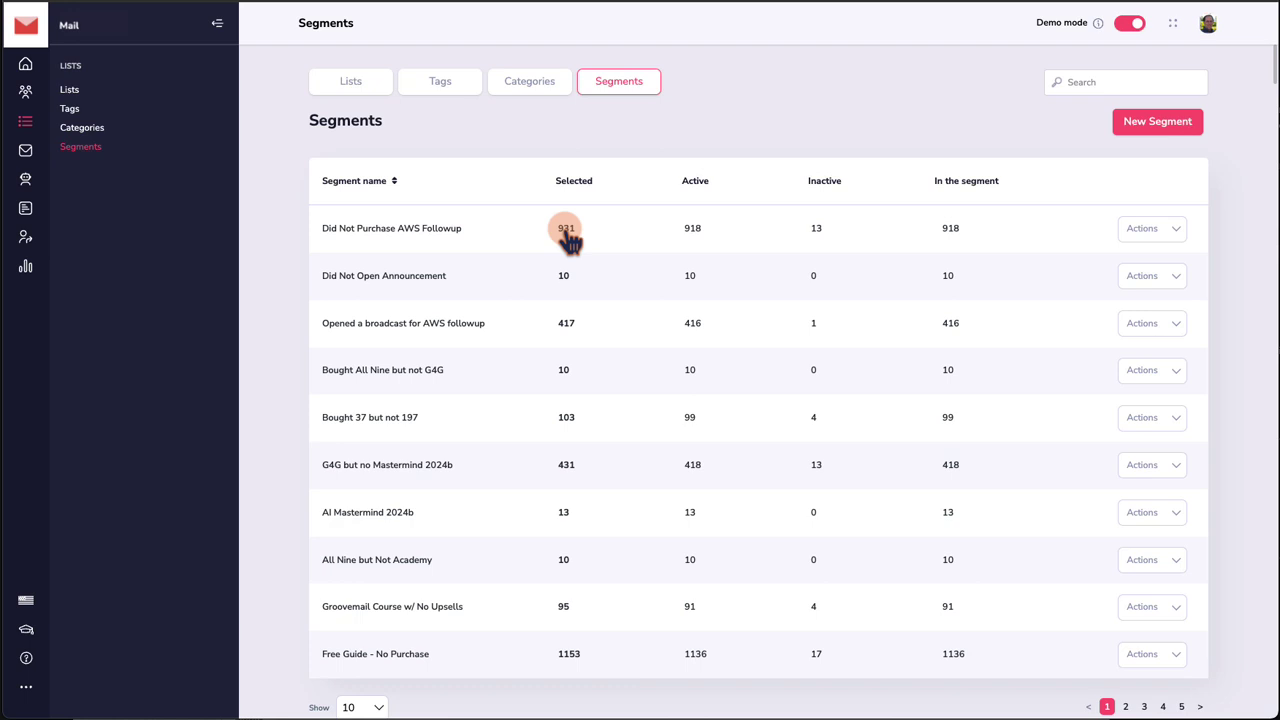
# - Edit the Did Not Purchase AWS Followup segment to also exclude the All Nine Courses tag from YBG Products Purchased, and reload the counts
pyautogui.click(1168, 228)
pyautogui.click(1142, 262)
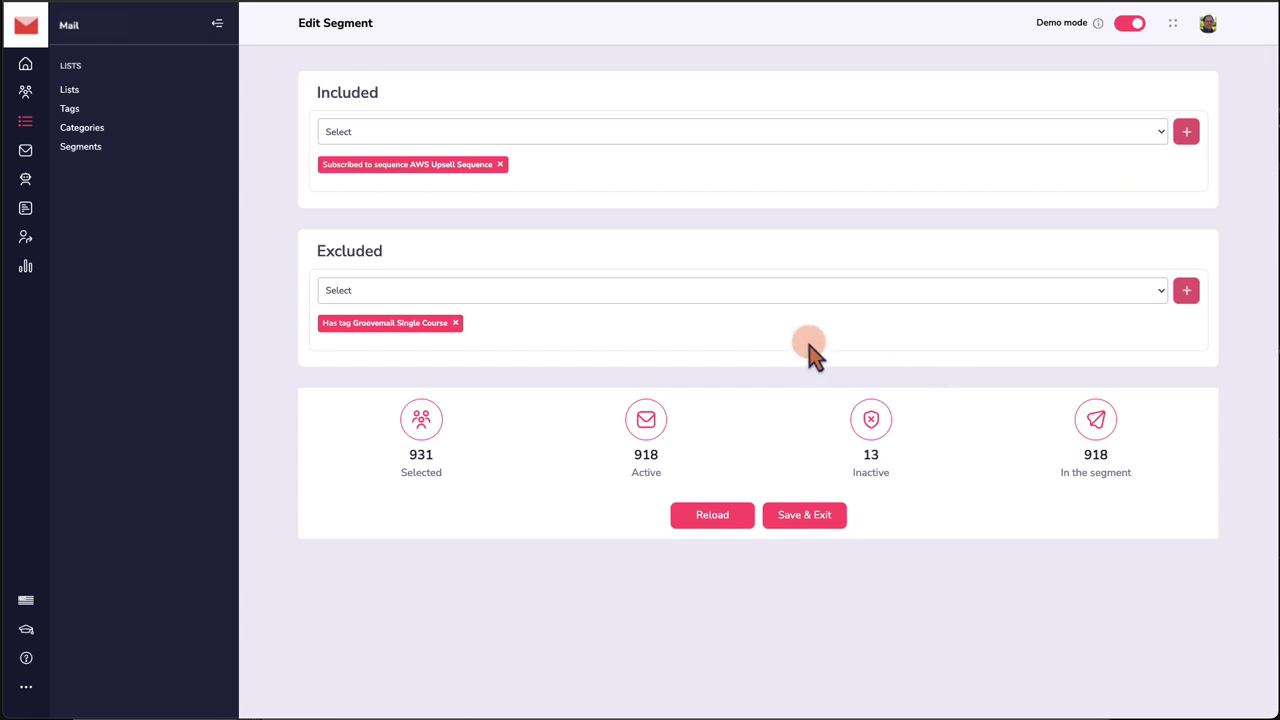
pyautogui.click(680, 292)
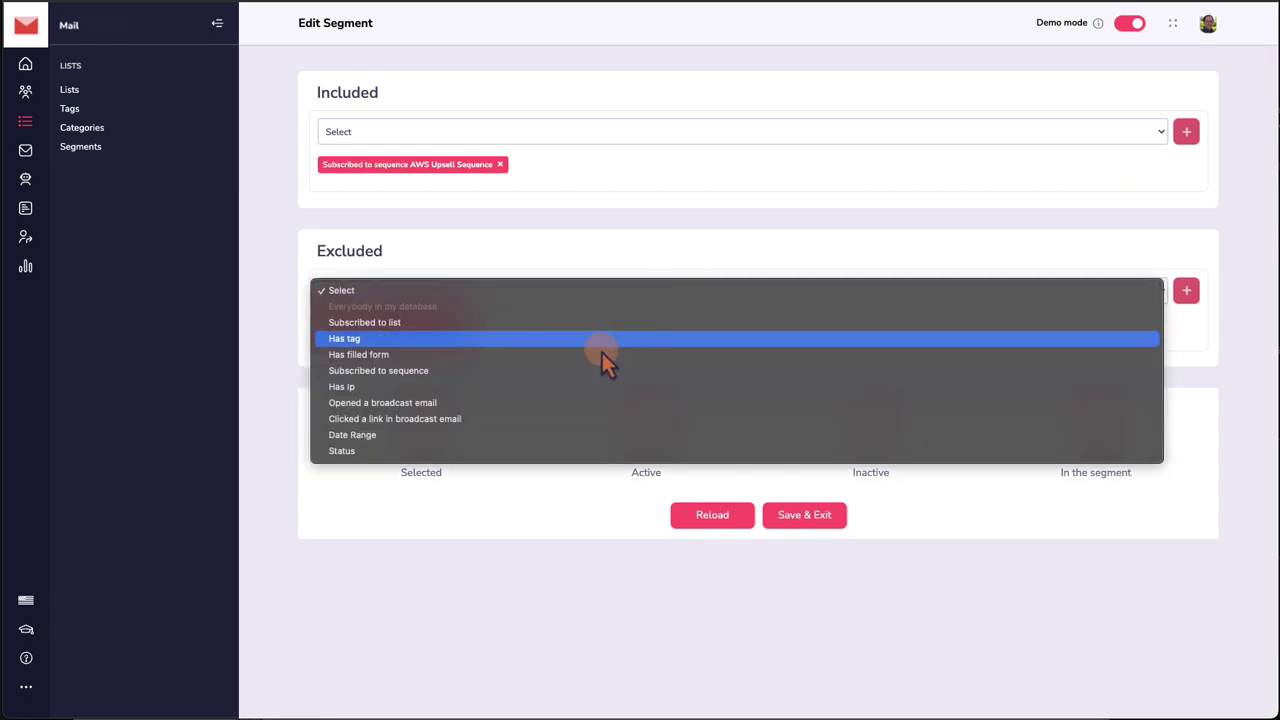
pyautogui.click(548, 346)
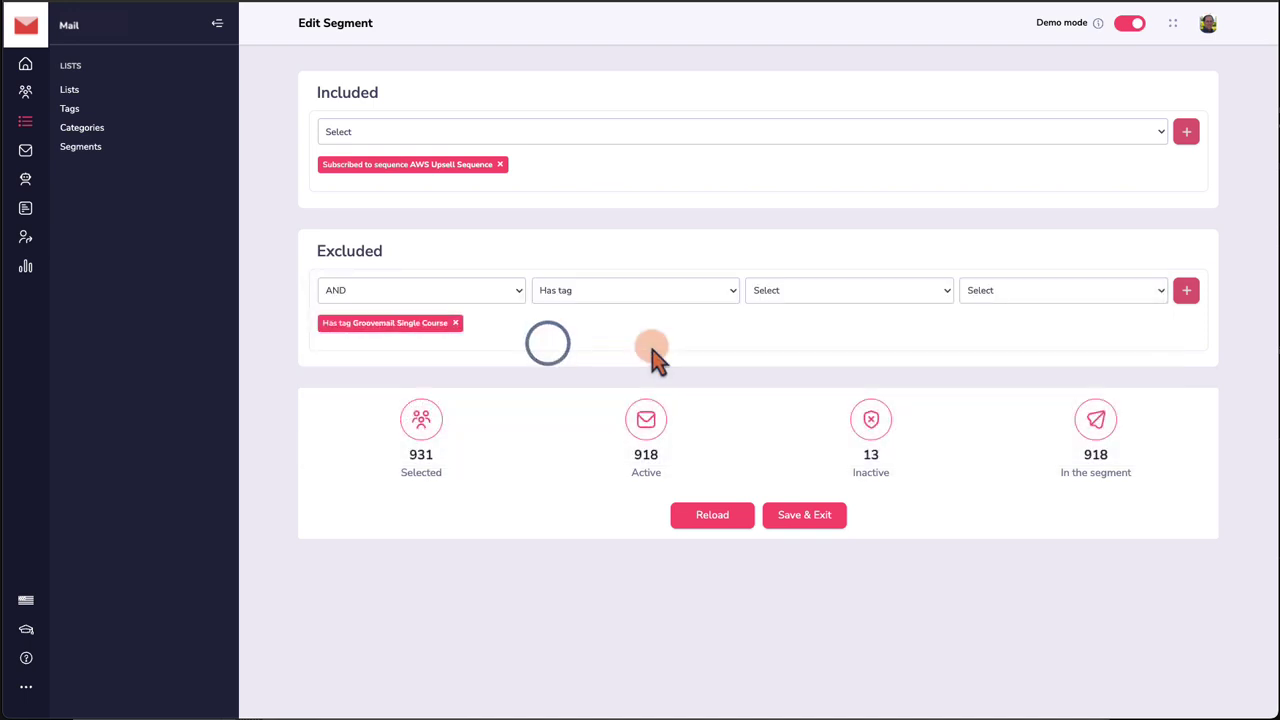
pyautogui.click(826, 294)
pyautogui.click(840, 420)
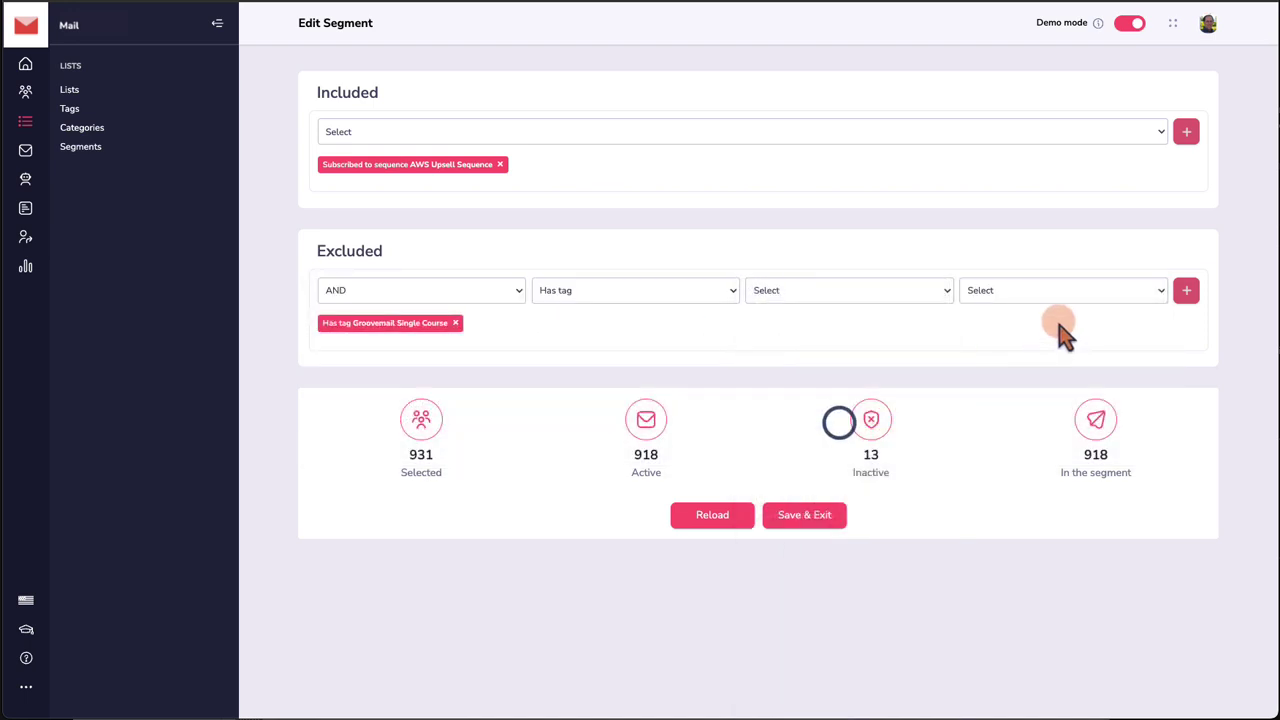
pyautogui.click(1072, 292)
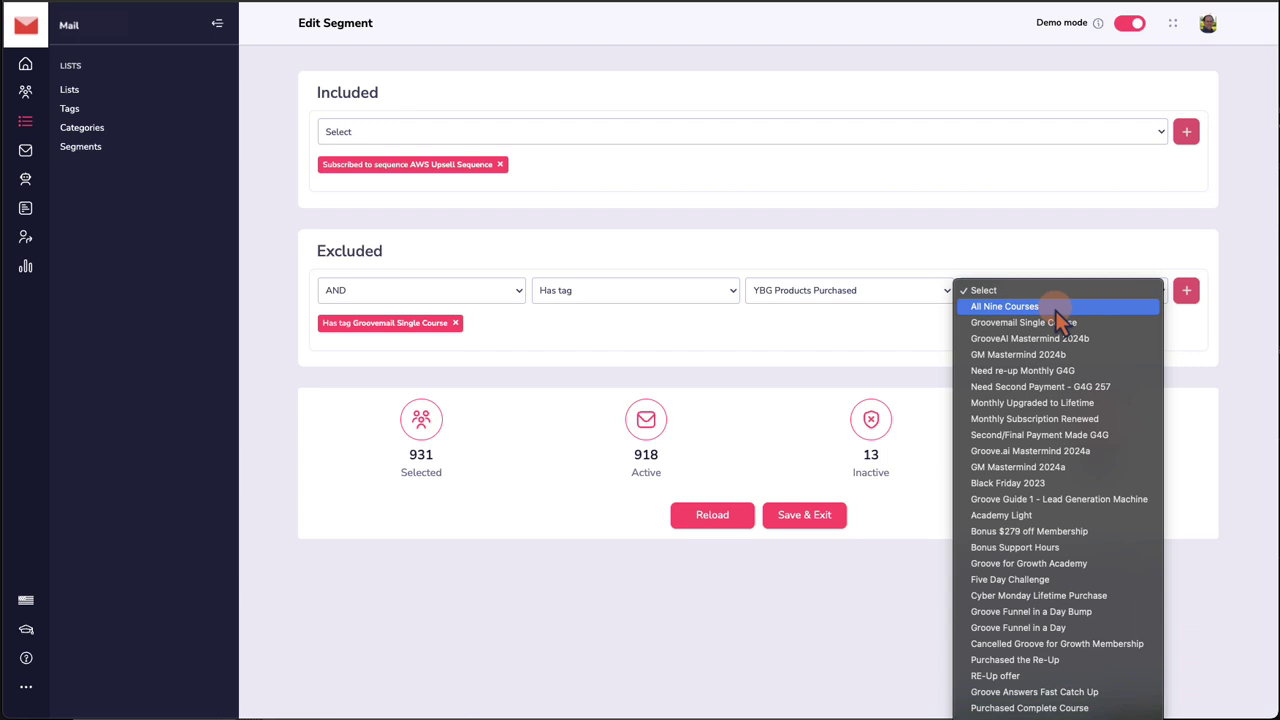
pyautogui.click(1056, 308)
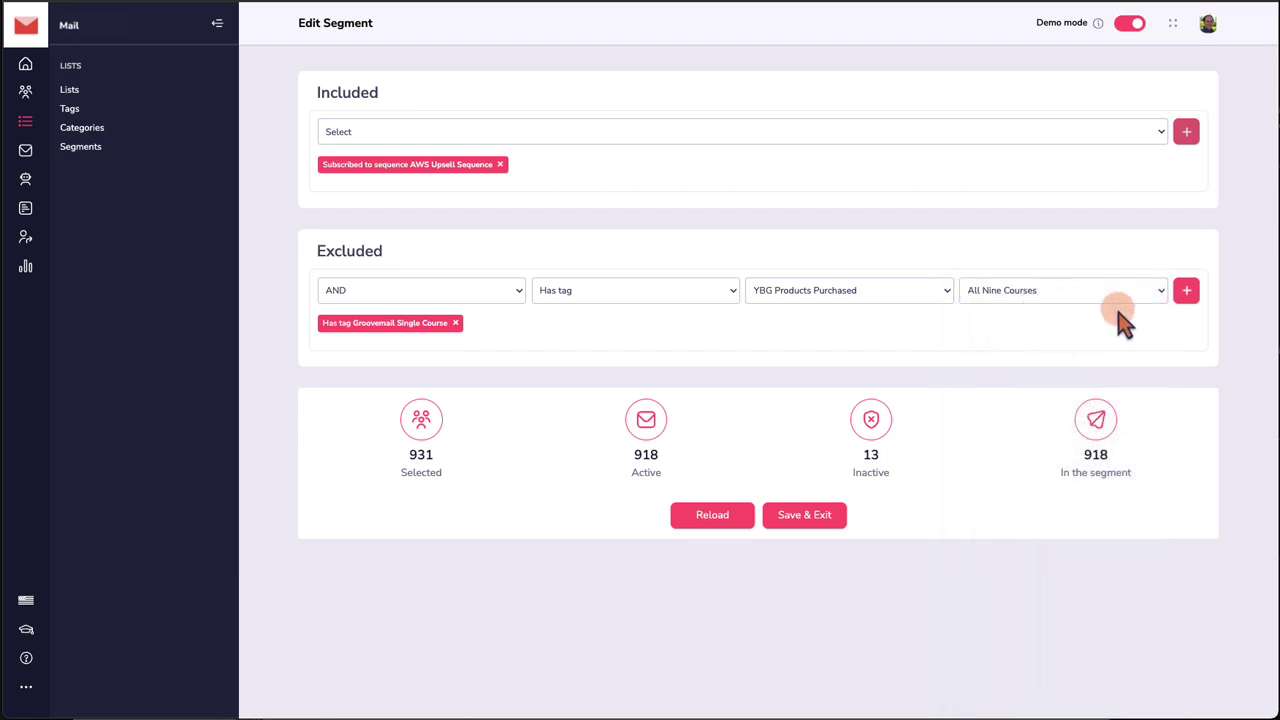
pyautogui.click(1188, 295)
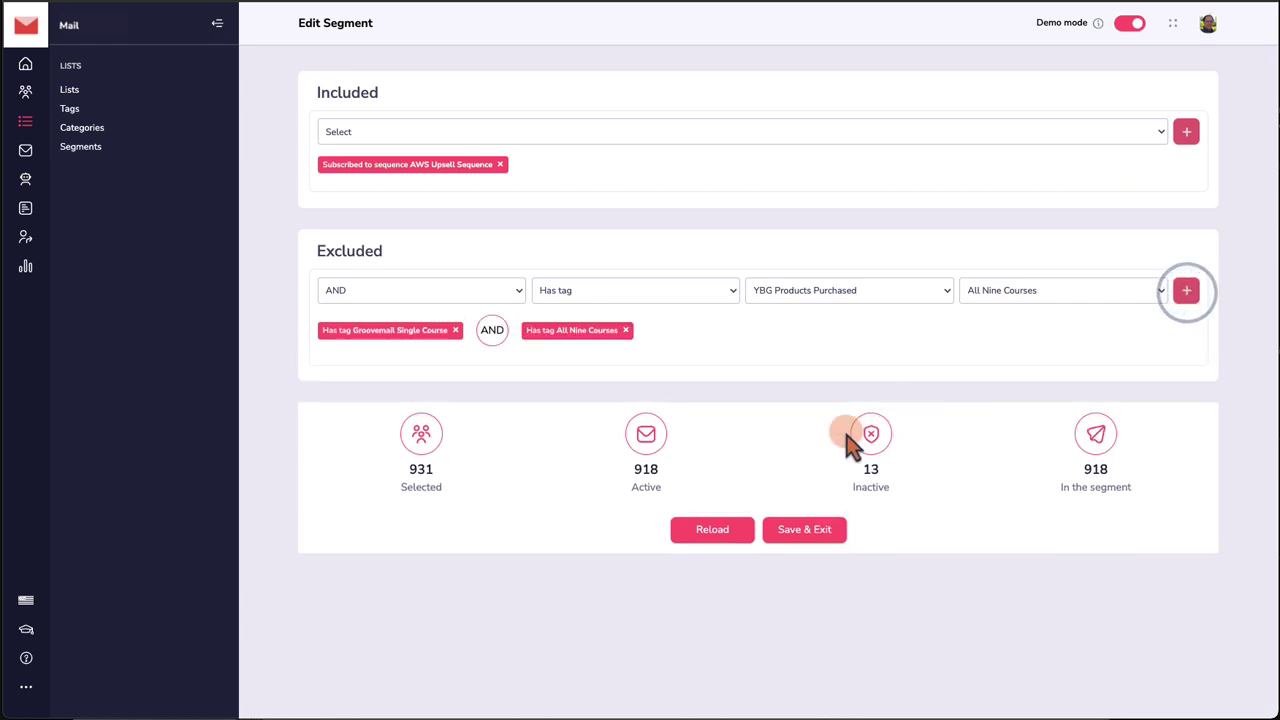
pyautogui.click(722, 522)
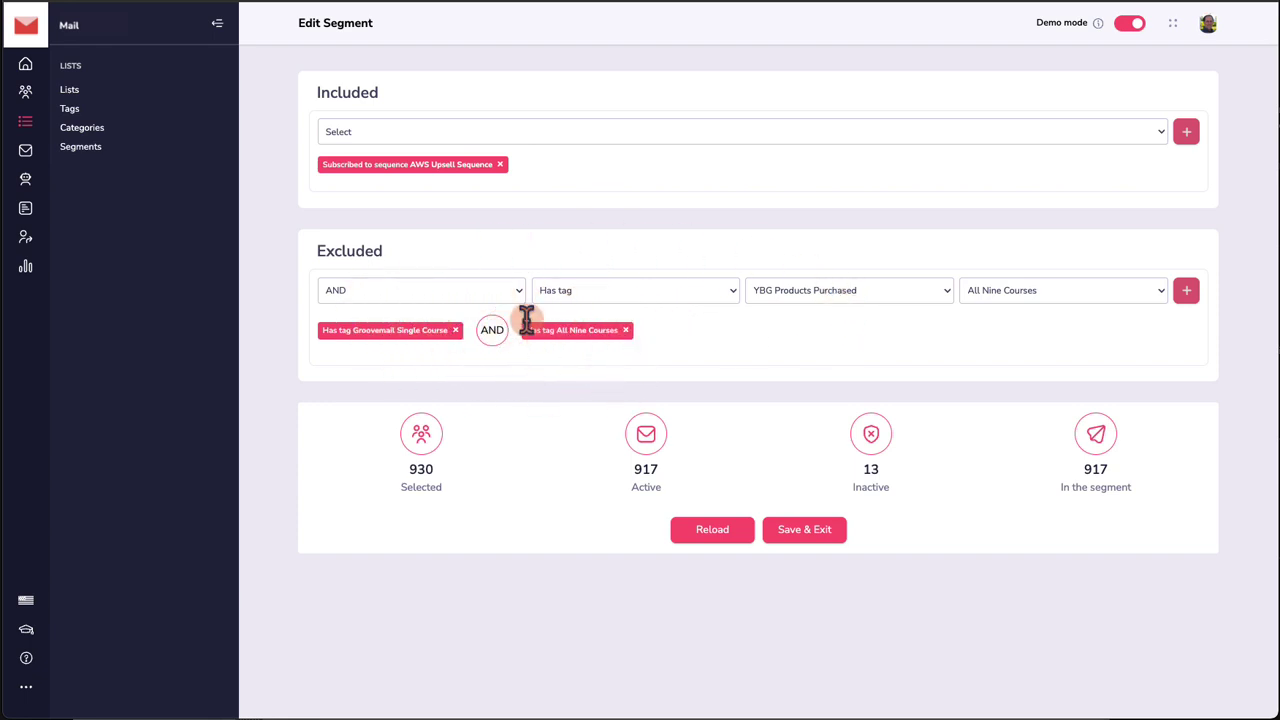
# - Add the Groove for Growth Academy tag as a further AND exclusion, then save the segment with reloaded counts
pyautogui.click(1099, 300)
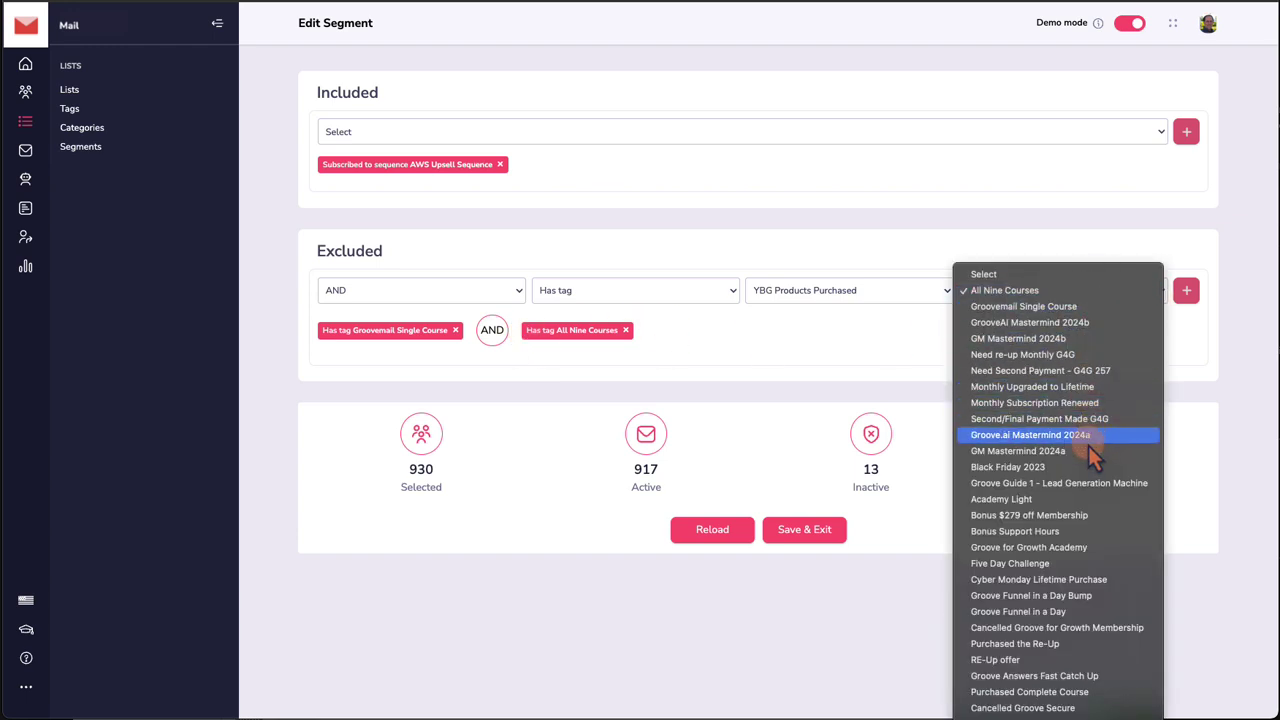
pyautogui.click(1069, 548)
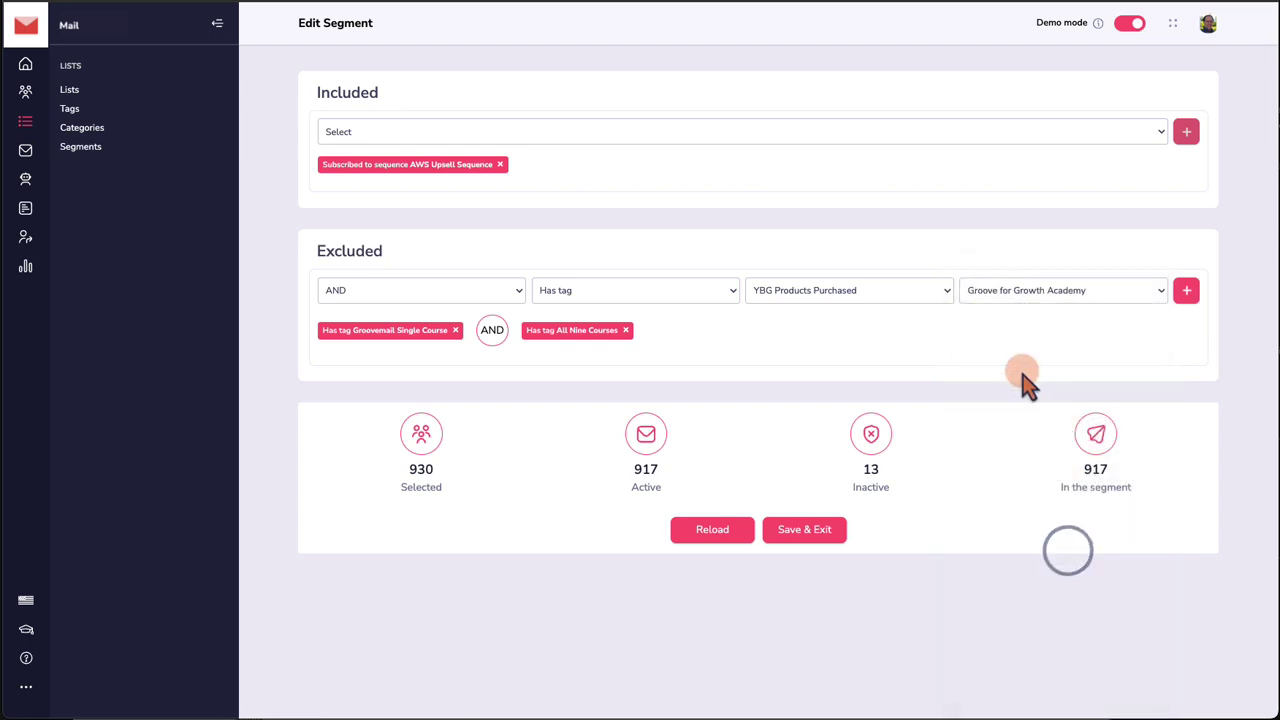
pyautogui.click(1190, 296)
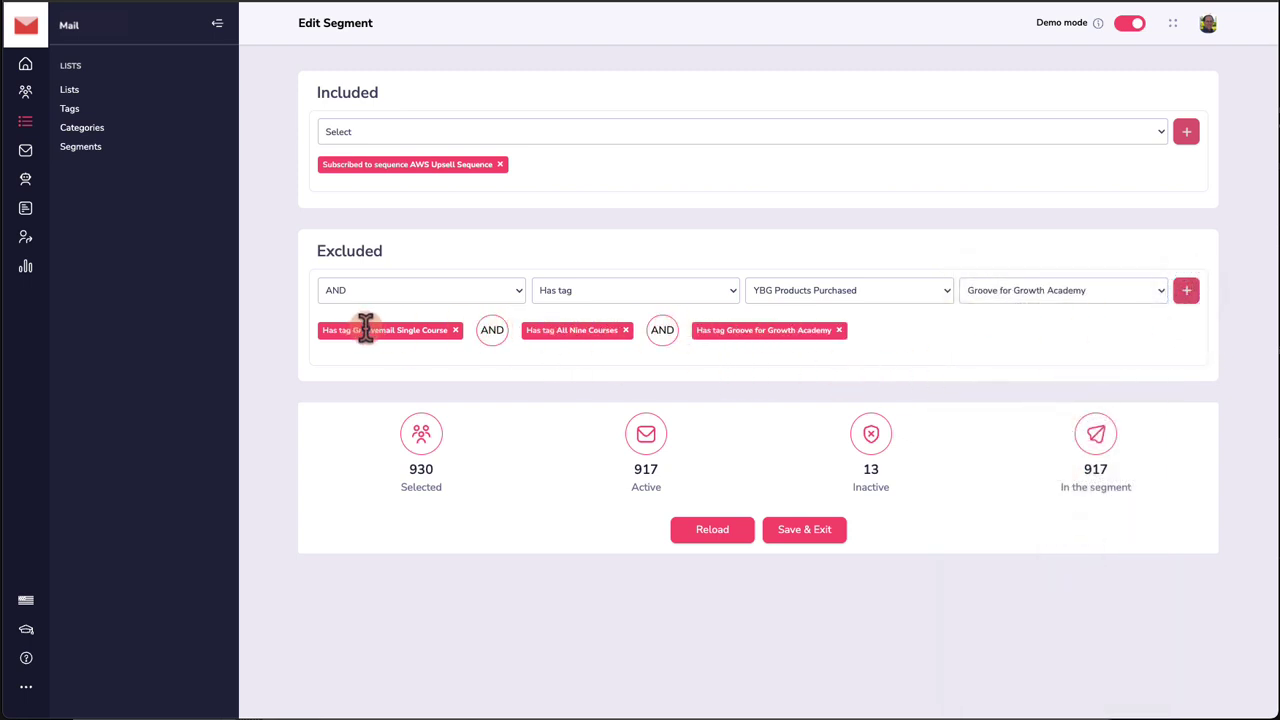
pyautogui.click(729, 530)
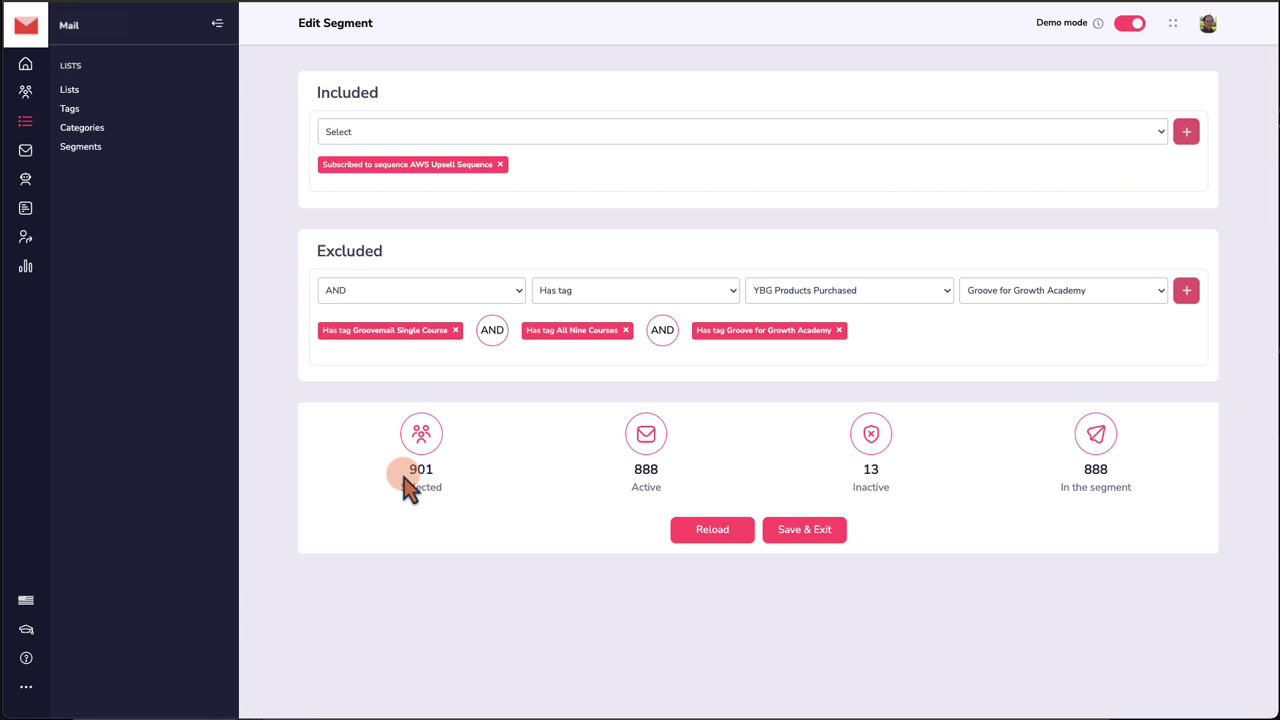
pyautogui.click(818, 530)
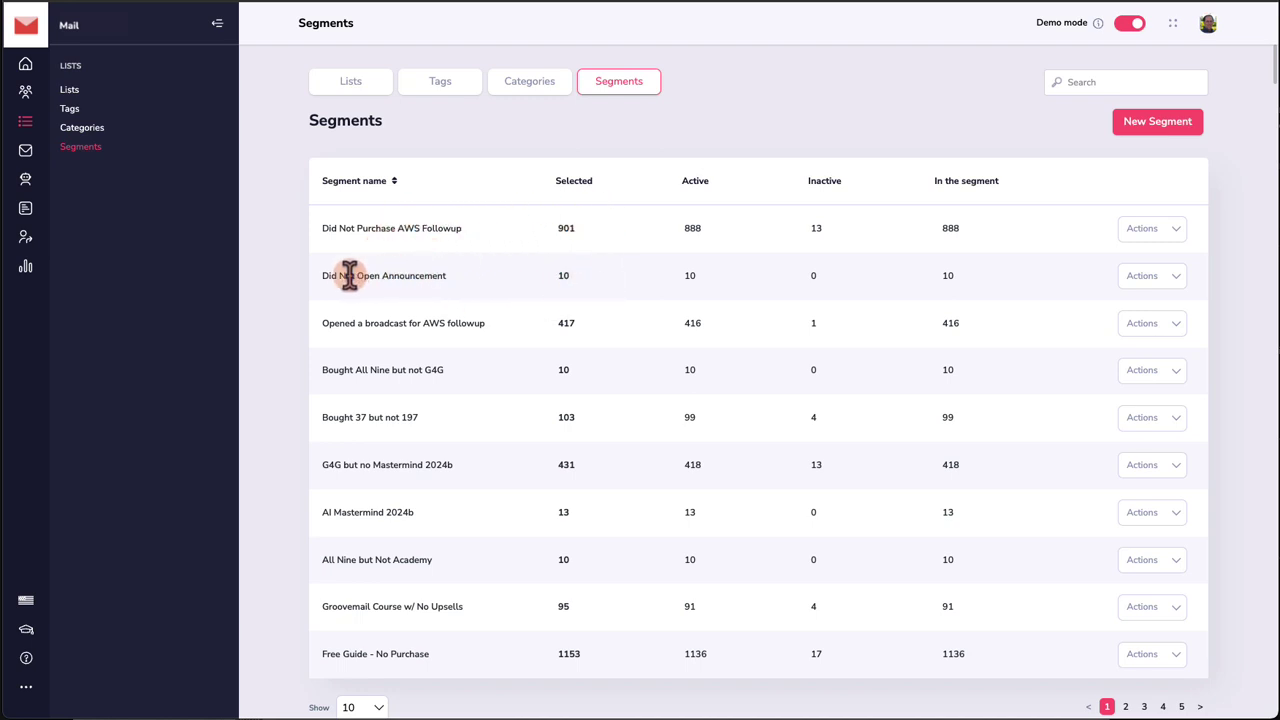
pyautogui.moveTo(338, 277); pyautogui.dragTo(423, 276)
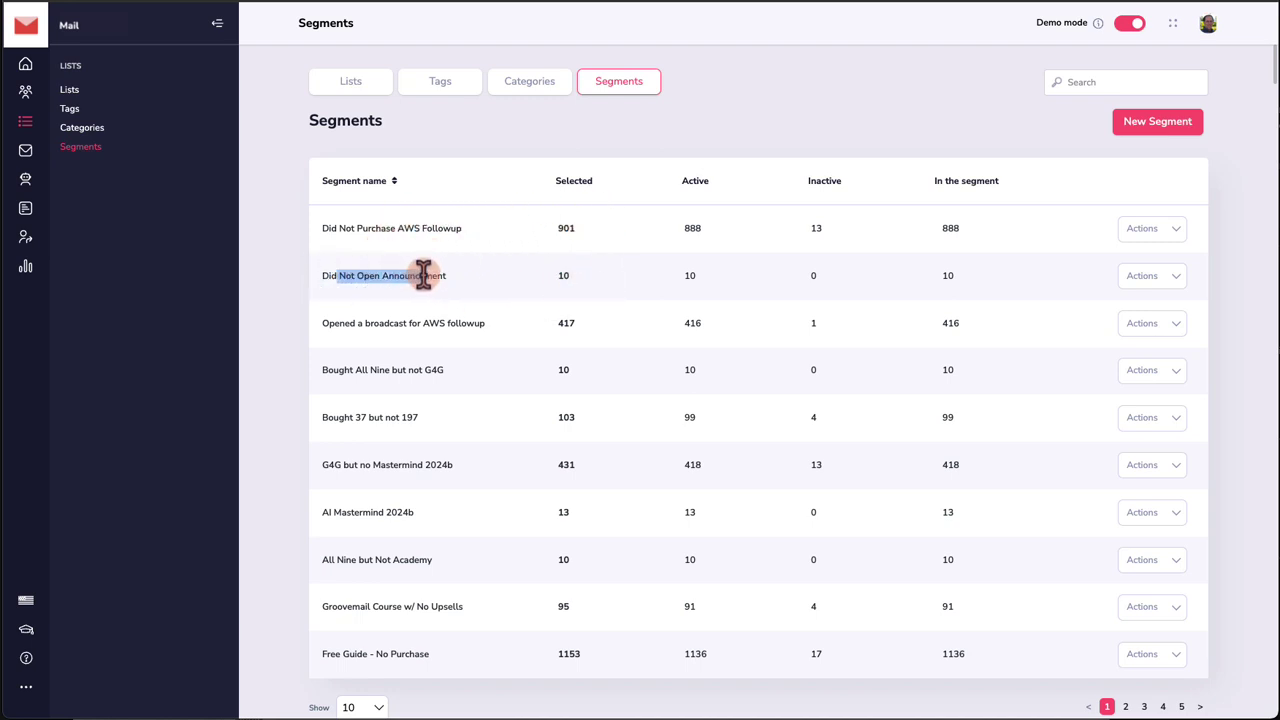
pyautogui.click(430, 276)
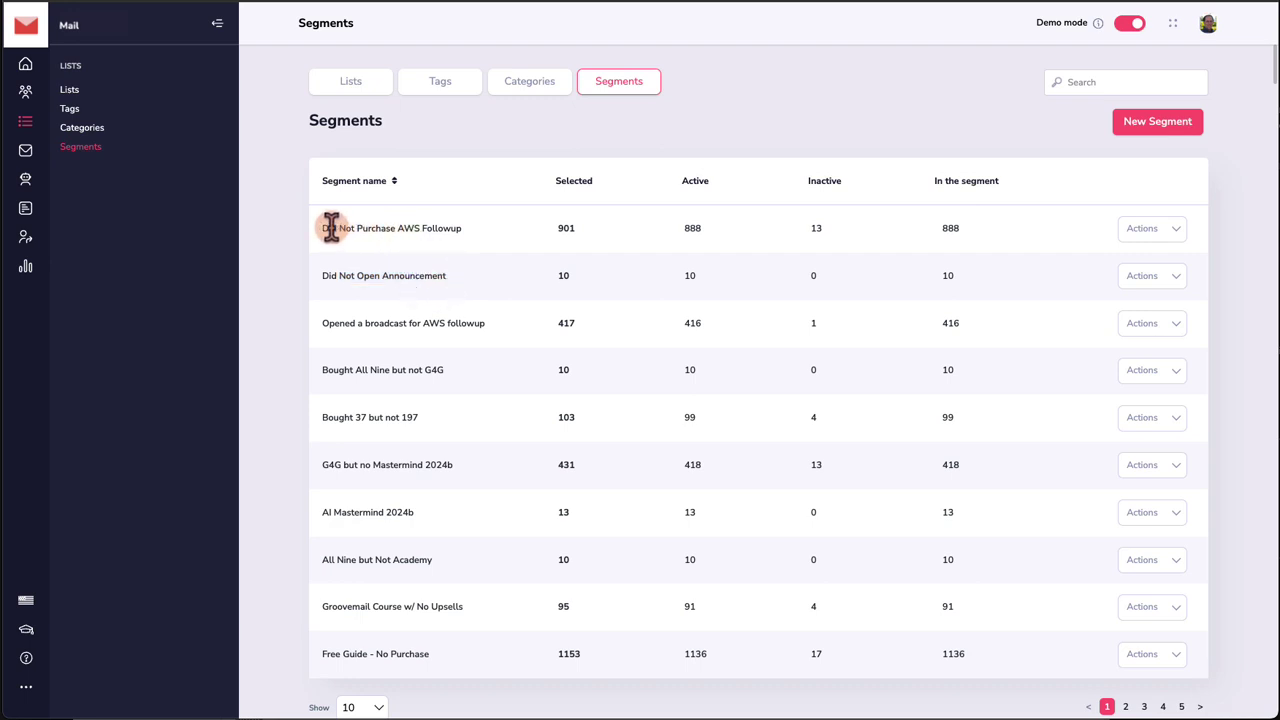
pyautogui.moveTo(331, 228); pyautogui.dragTo(436, 228)
pyautogui.click(436, 228)
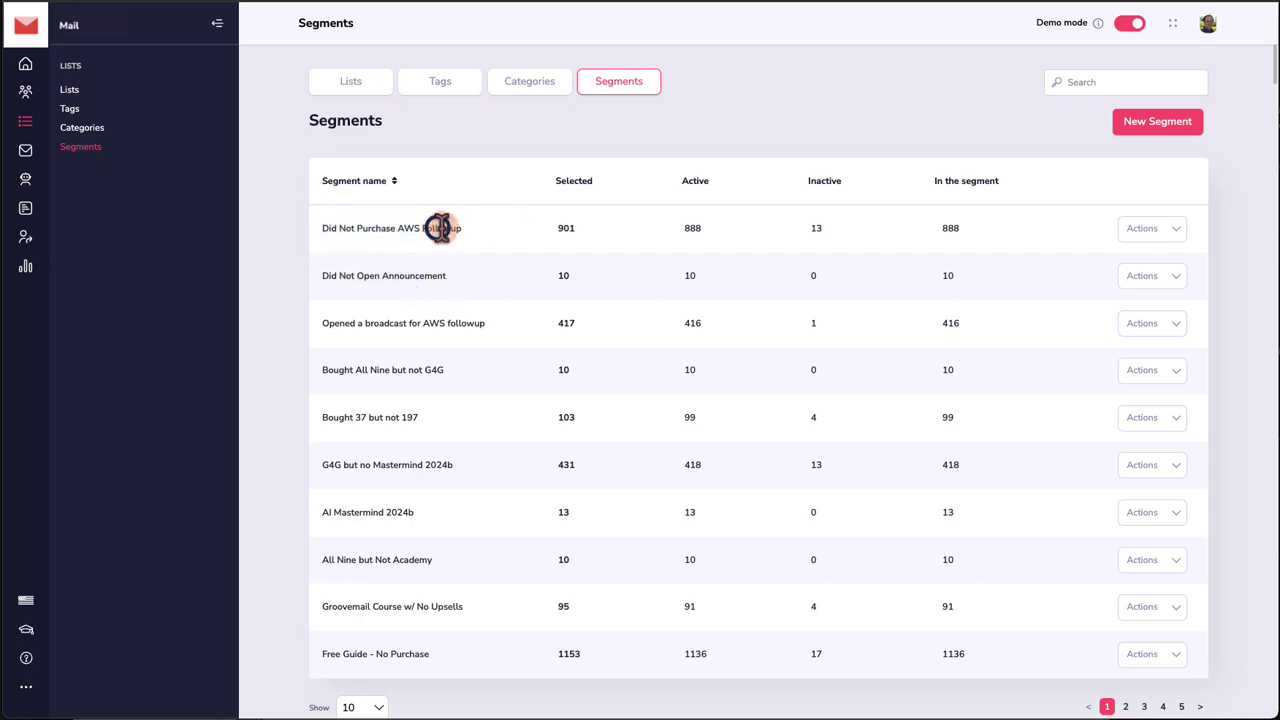